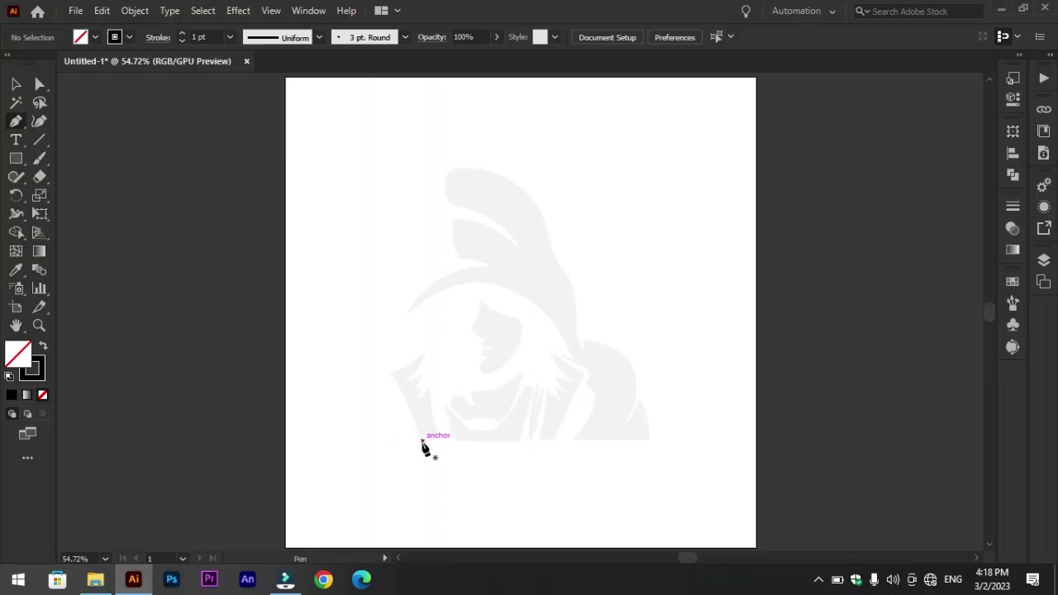
Pen-trace the outline's left edge up to the tip and back into the first notch
click(422, 440)
mouse_move(390, 374)
mouse_down()
mouse_move(358, 367)
mouse_move(370, 339)
mouse_up()
key(ctrl+equal)
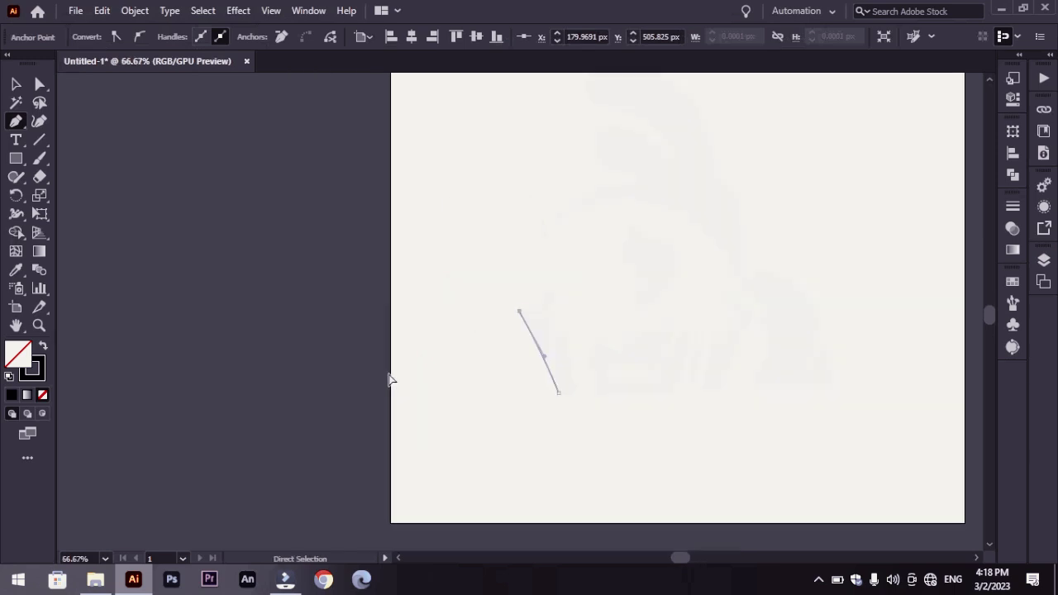
key(ctrl+equal)
key(ctrl+equal)
key(ctrl+equal)
drag(649, 231, 652, 229)
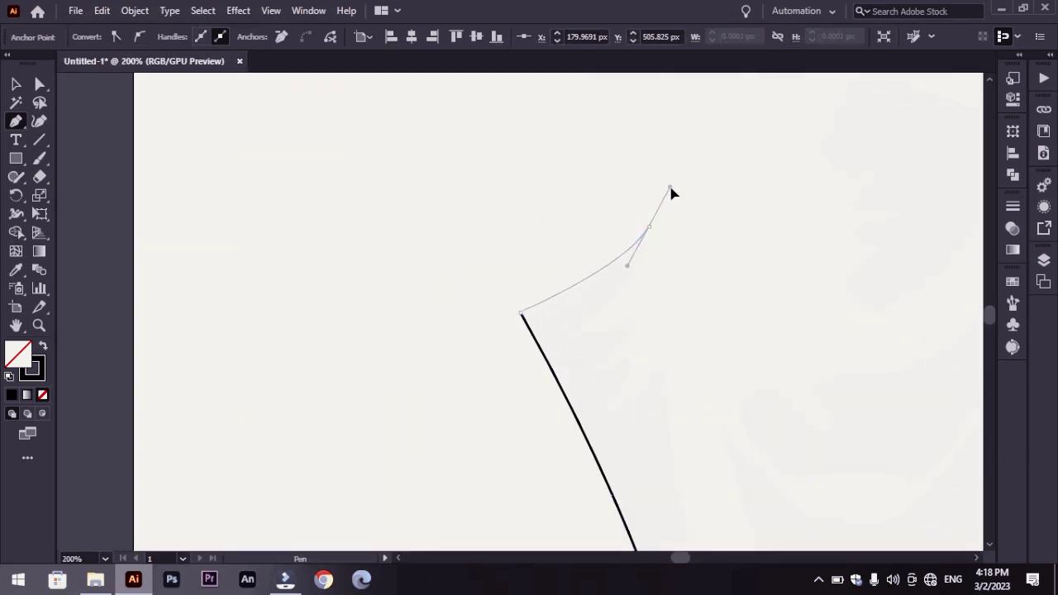
drag(565, 338, 469, 408)
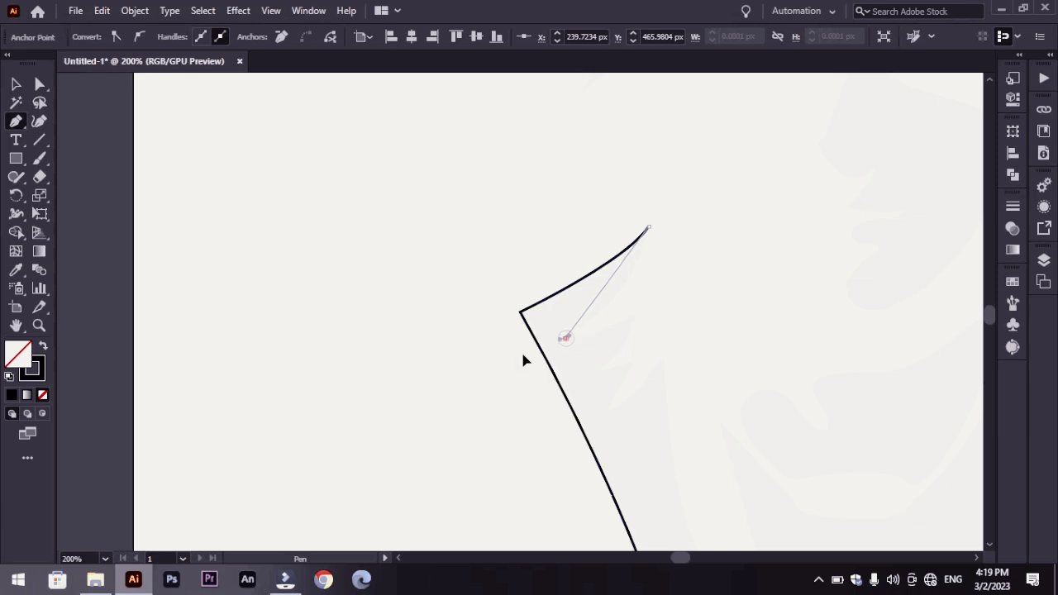
mouse_move(565, 339)
mouse_down()
mouse_move(658, 305)
mouse_move(659, 296)
mouse_up()
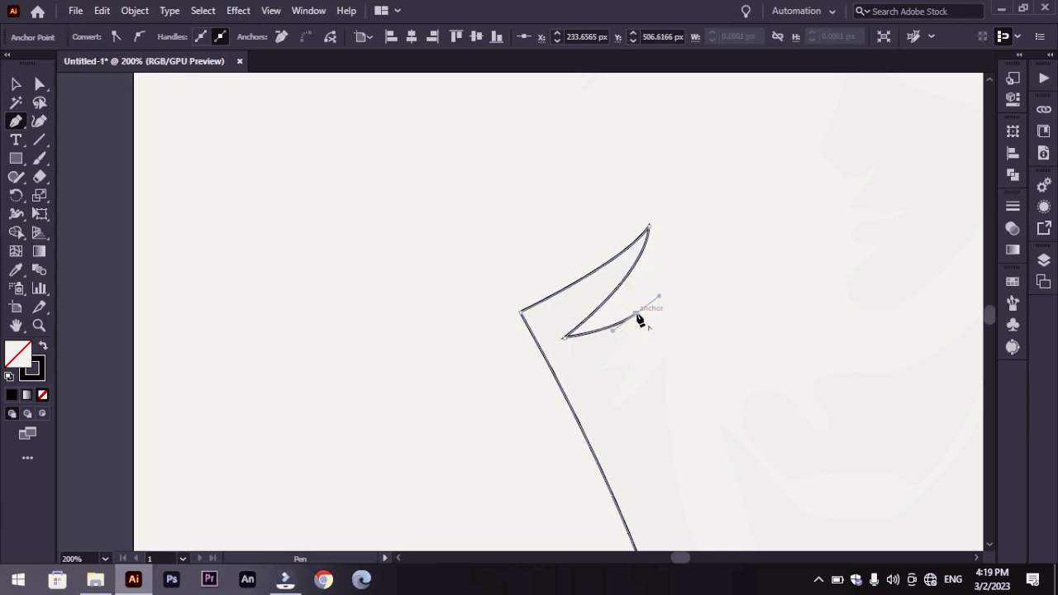
drag(595, 372, 549, 415)
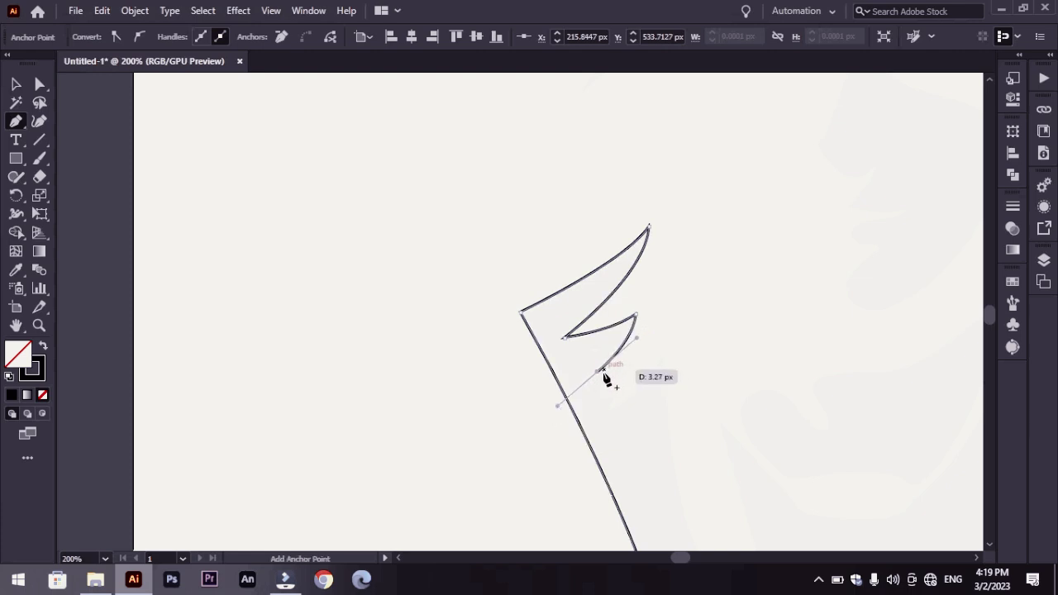
drag(596, 371, 637, 366)
Add the remaining zigzag corners and close the jagged outline at its starting point
click(635, 361)
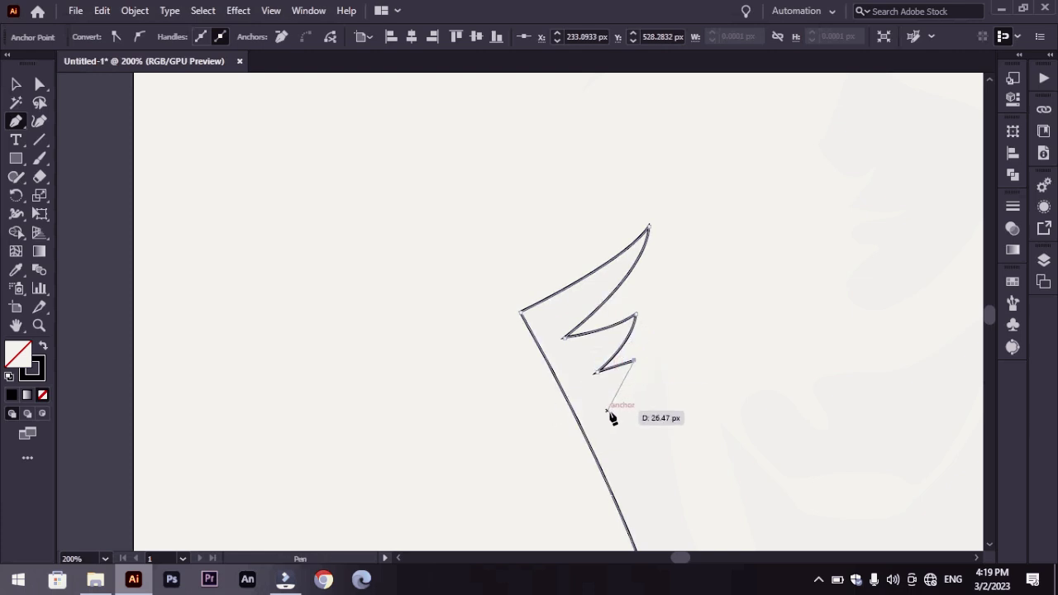
drag(608, 410, 664, 355)
click(665, 357)
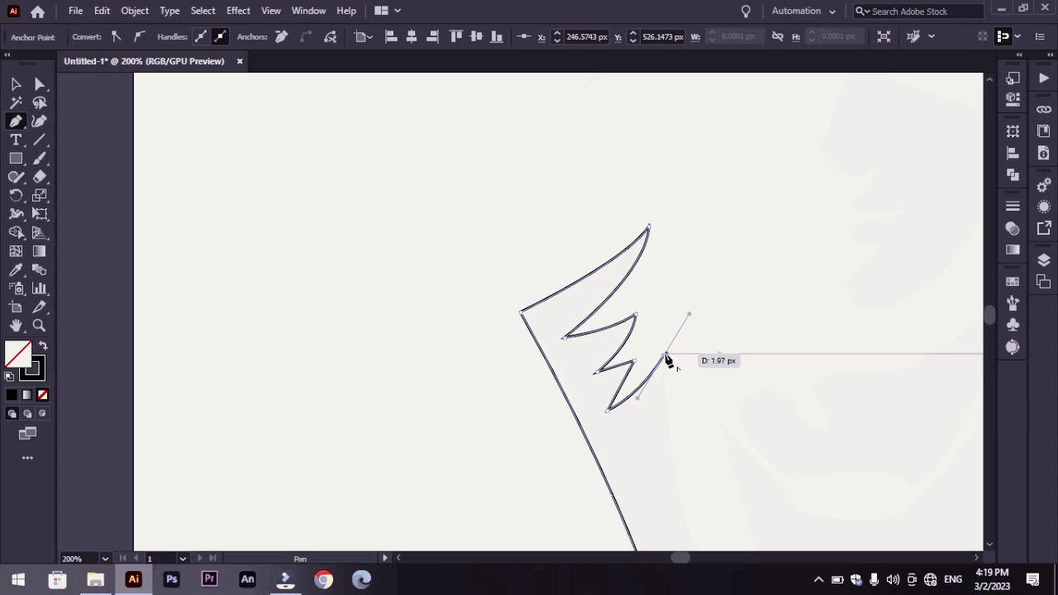
scroll(989, 549, down, 3)
scroll(990, 549, down, 2)
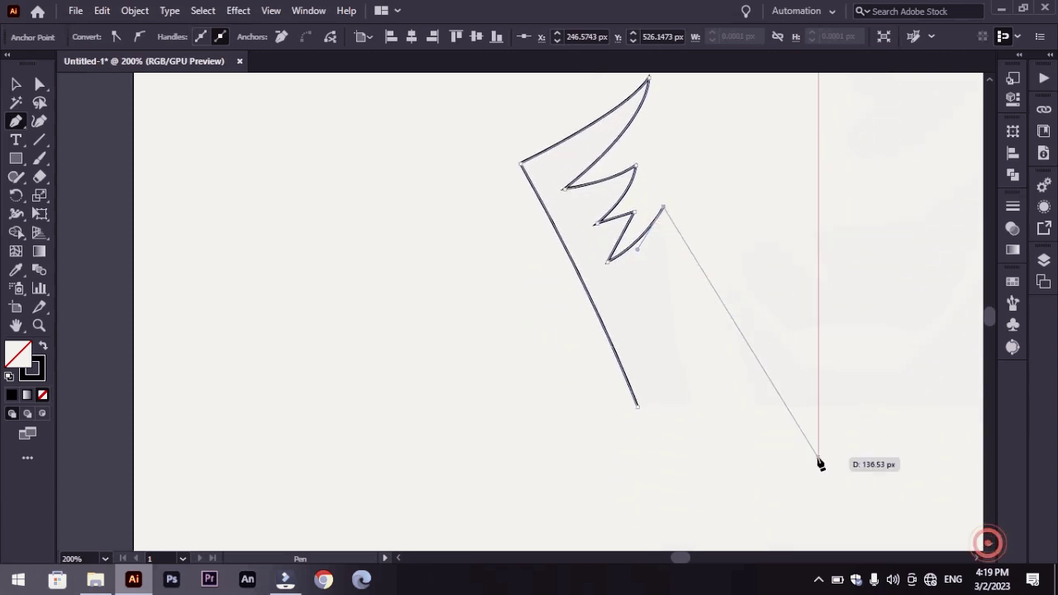
drag(699, 404, 729, 436)
click(698, 403)
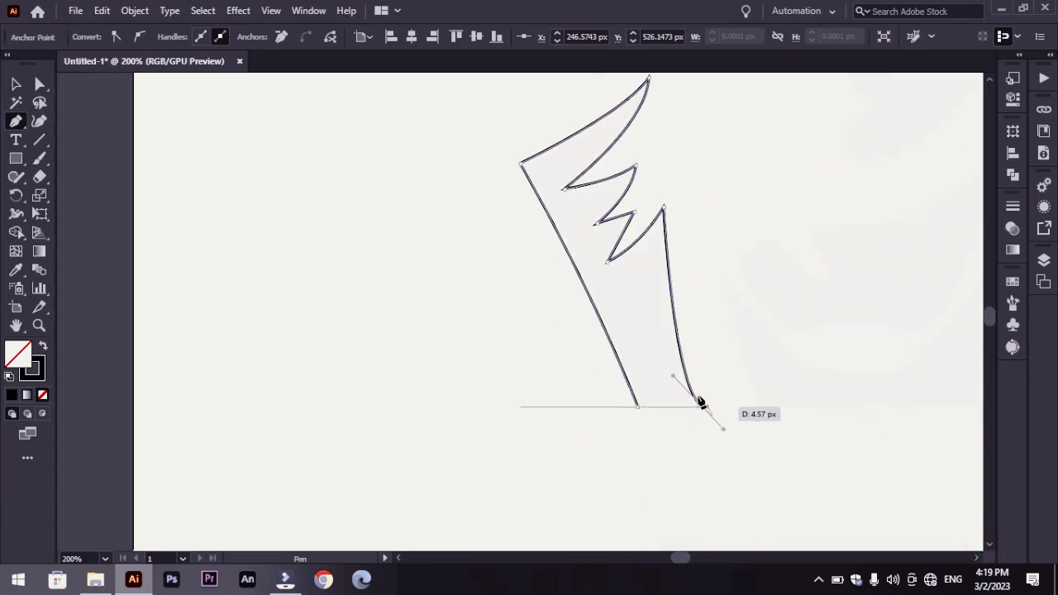
click(637, 409)
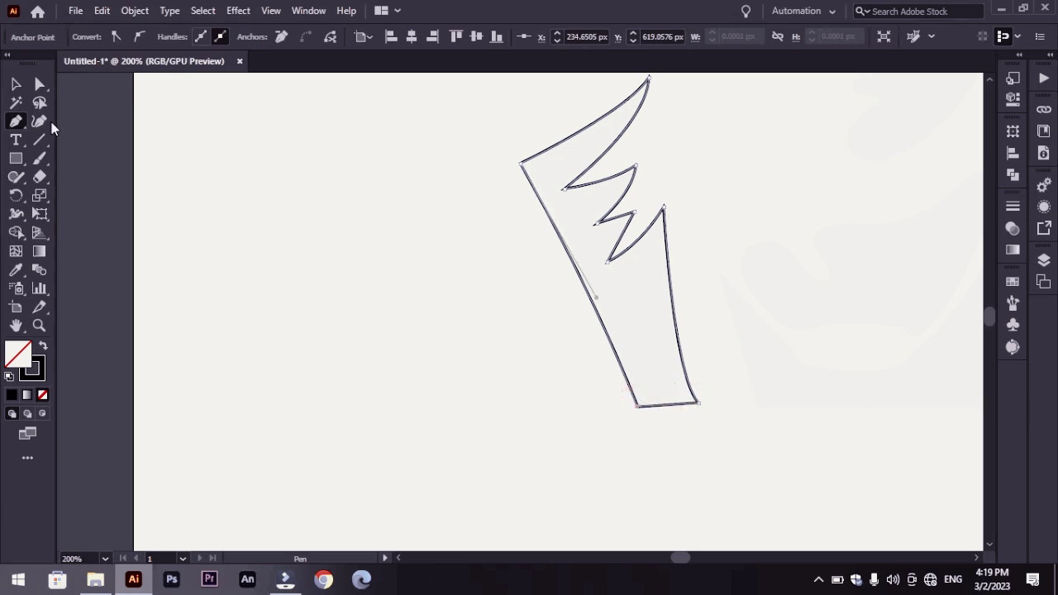
Deselect the finished outline and fit the whole artboard in view
click(16, 84)
click(271, 228)
key(ctrl+0)
At 100% zoom, start the face profile at the forehead and curve it down the jawline
key(ctrl+1)
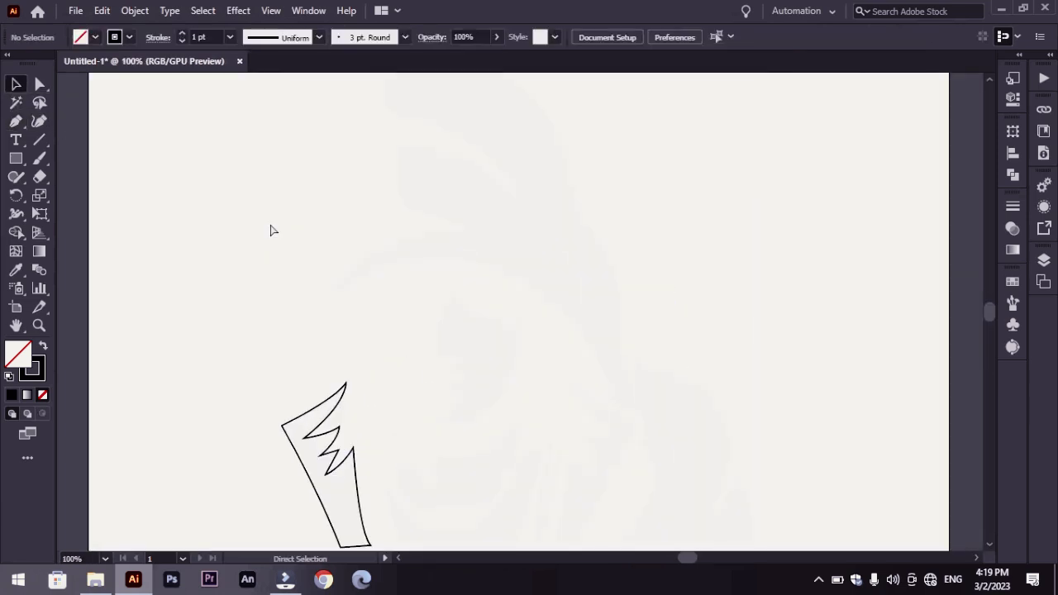
click(448, 289)
drag(561, 335, 561, 332)
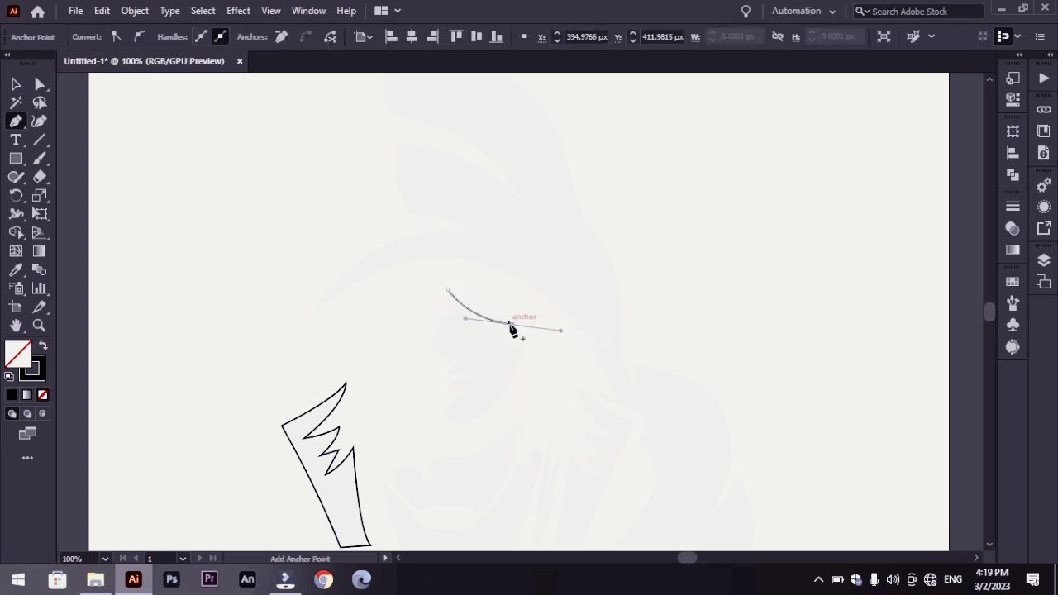
scroll(514, 329, up, 2)
scroll(515, 330, up, 1)
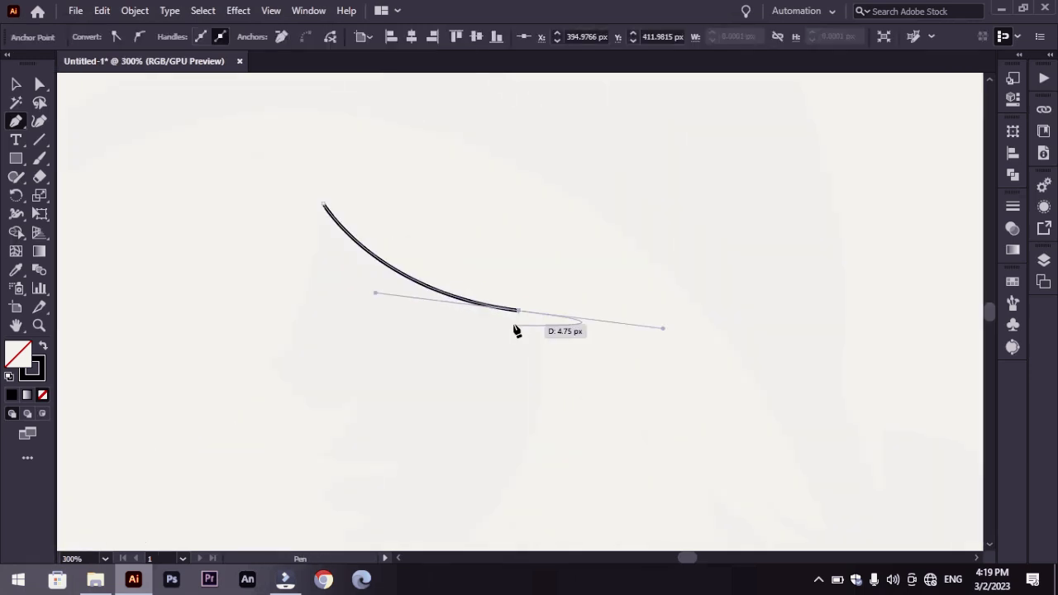
key(ctrl+z)
drag(471, 293, 555, 299)
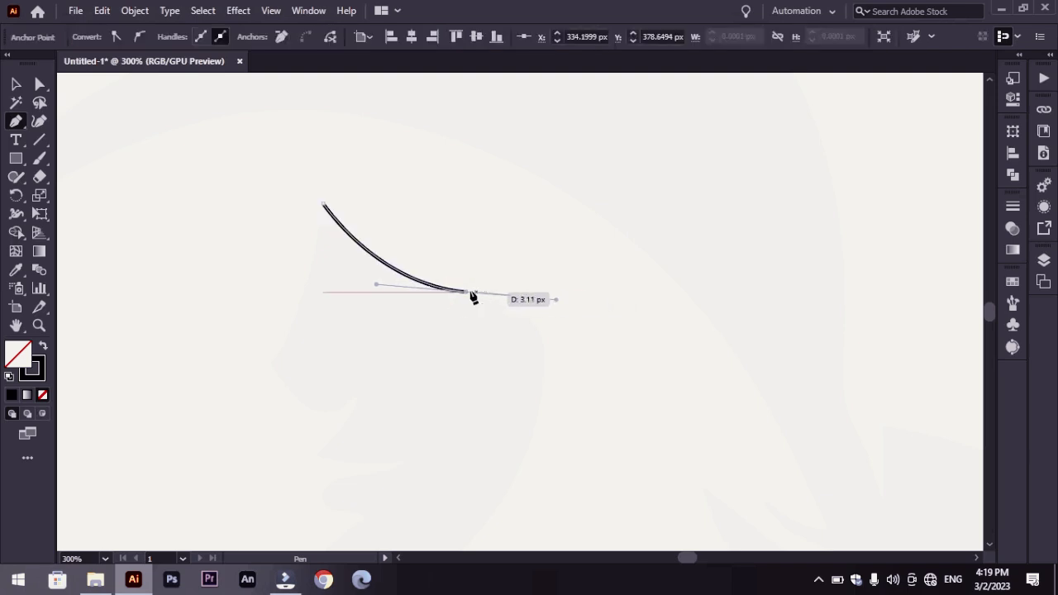
mouse_move(543, 382)
mouse_down()
mouse_move(529, 476)
mouse_move(903, 490)
mouse_move(406, 508)
mouse_move(268, 499)
mouse_up()
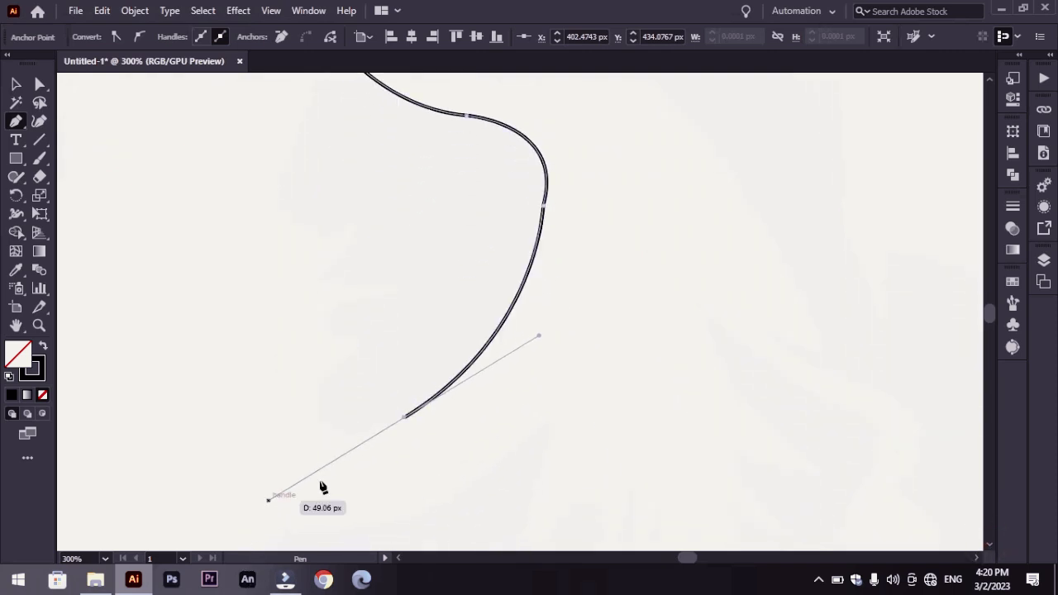
Trace the chin, lips and nose, and close the profile at its top point
click(405, 418)
drag(320, 419, 282, 390)
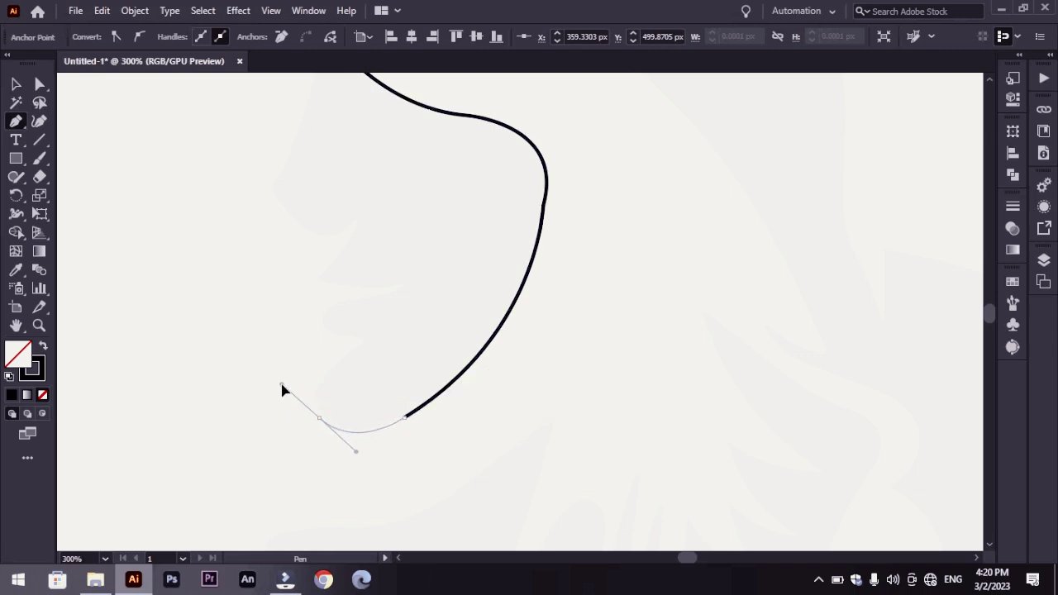
mouse_move(321, 420)
mouse_down()
mouse_move(361, 347)
mouse_move(453, 304)
mouse_move(436, 312)
mouse_up()
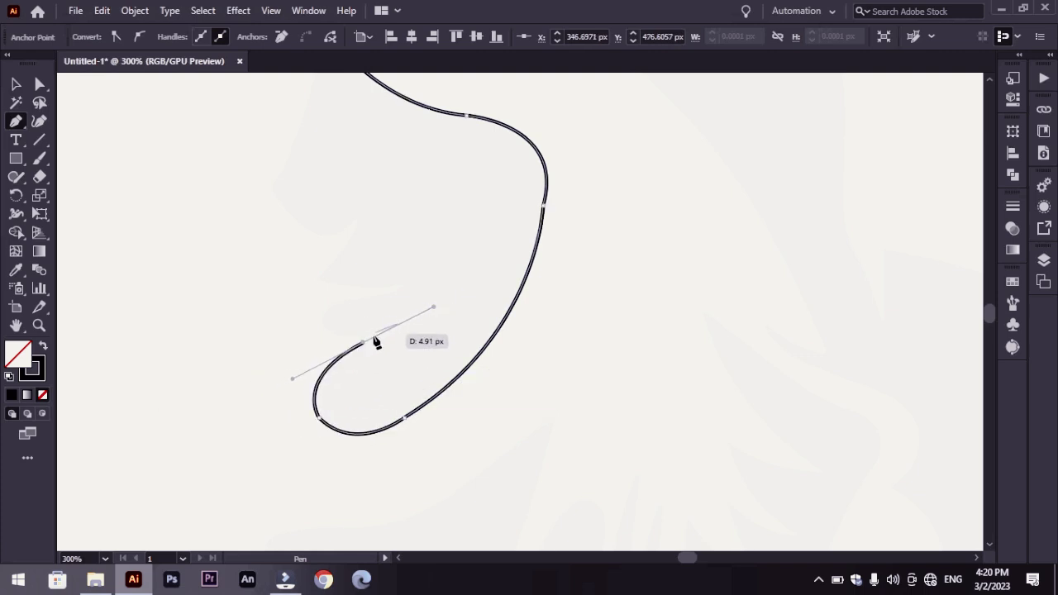
drag(364, 345, 309, 336)
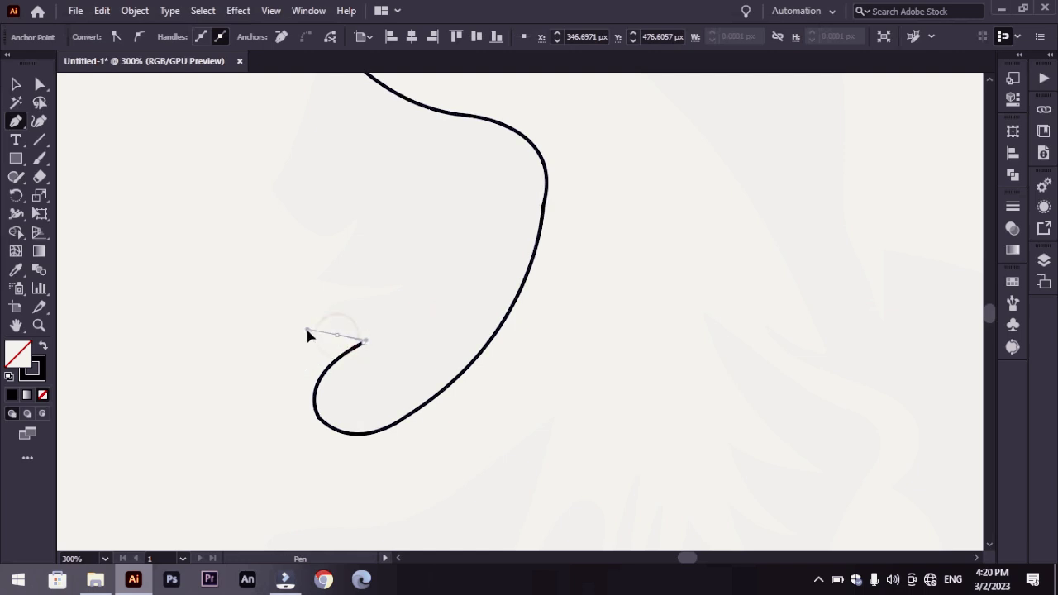
click(336, 335)
mouse_move(342, 300)
mouse_down()
mouse_move(366, 305)
mouse_move(413, 281)
mouse_move(295, 274)
mouse_move(369, 199)
mouse_move(358, 217)
mouse_move(303, 226)
mouse_move(265, 205)
mouse_move(306, 163)
mouse_move(283, 166)
mouse_up()
click(275, 196)
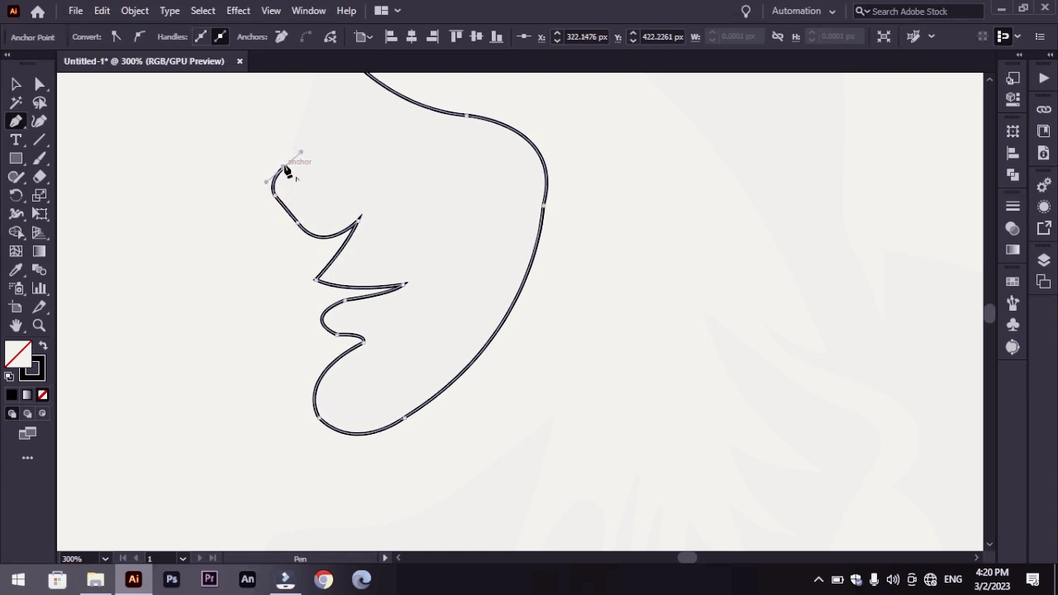
scroll(991, 81, up, 3)
click(991, 82)
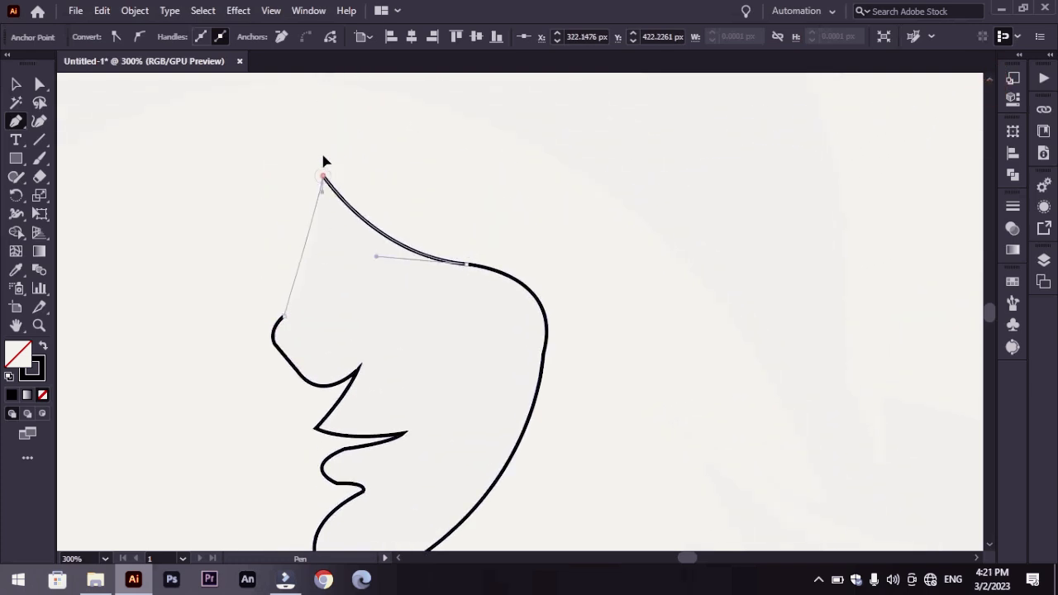
click(322, 176)
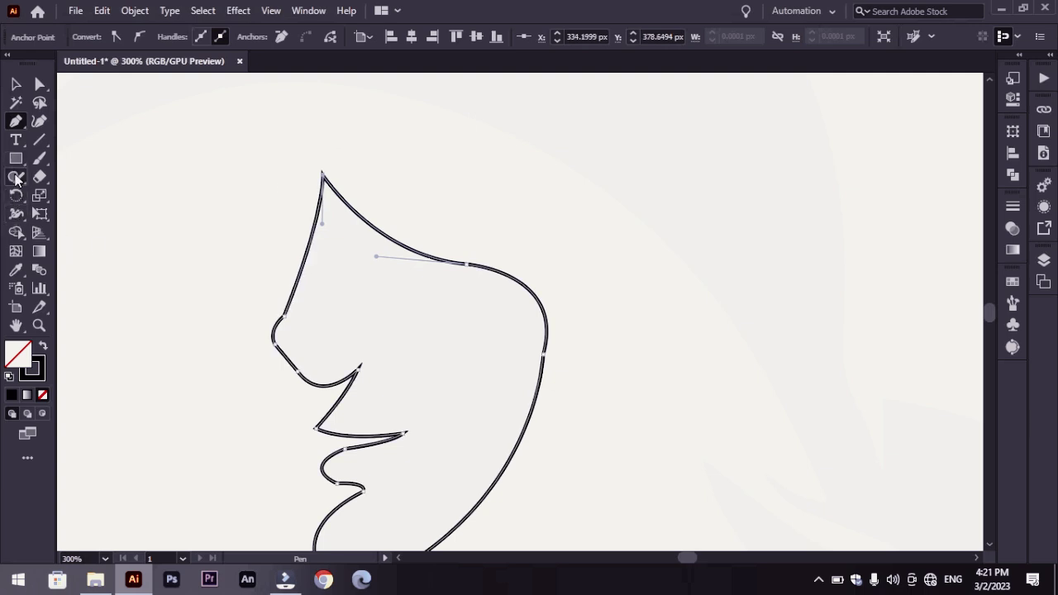
Smooth the wavy nose and lip curves with the Smooth tool
drag(16, 179, 66, 212)
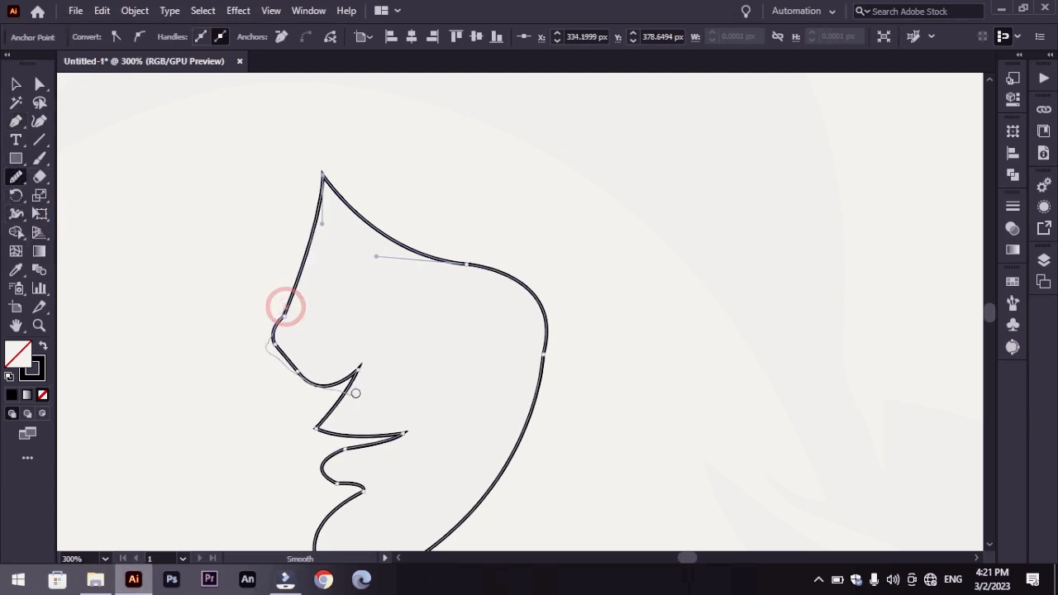
drag(334, 457, 364, 510)
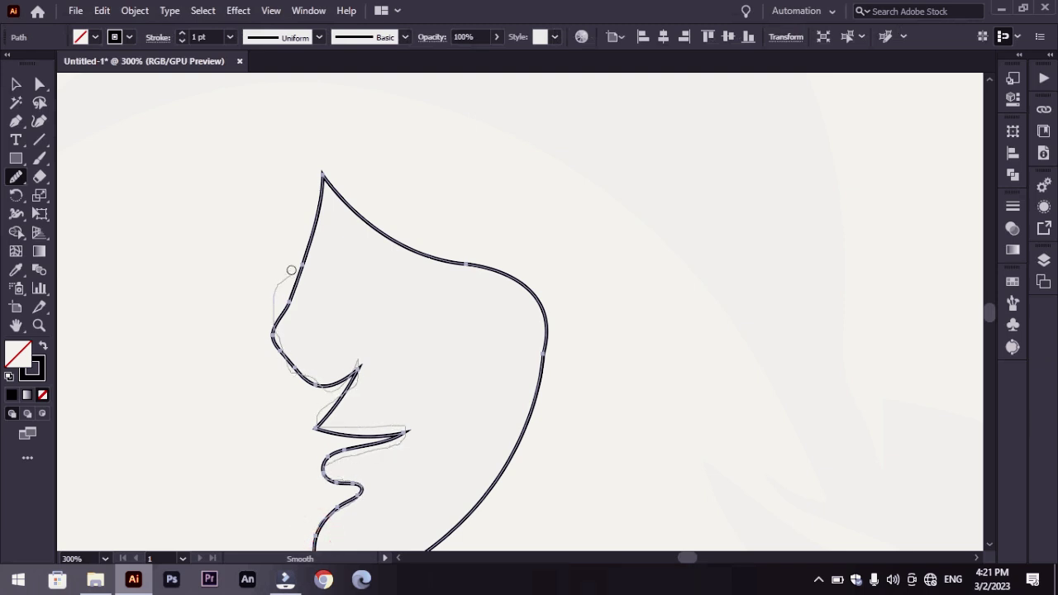
drag(486, 254, 523, 410)
Begin a new Pen outline below the face with a straight bottom and slanted right edge
click(15, 84)
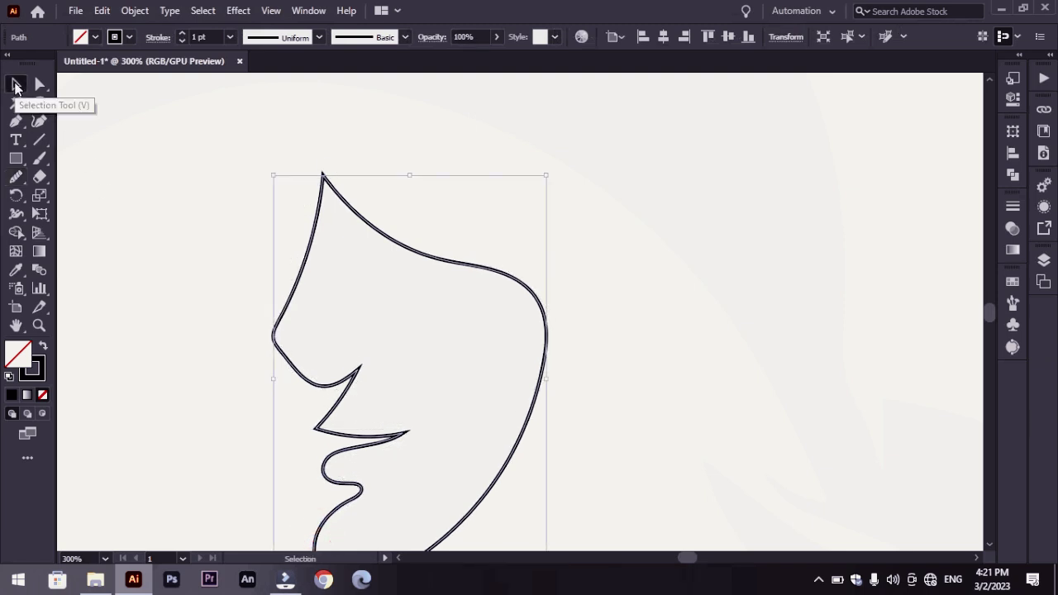
key(ctrl+0)
scroll(643, 496, up, 2)
scroll(643, 495, up, 2)
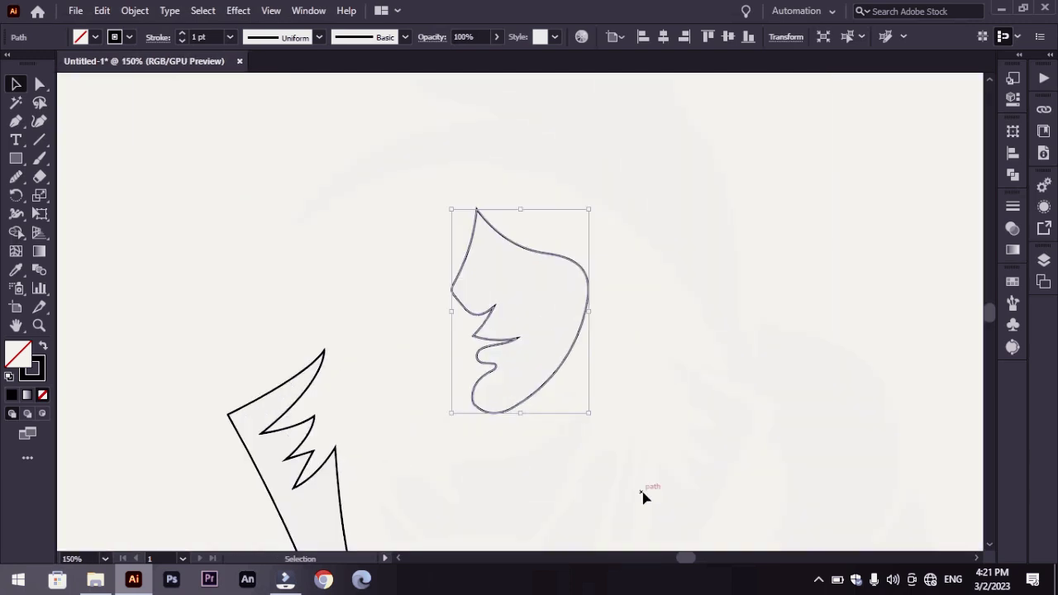
click(989, 545)
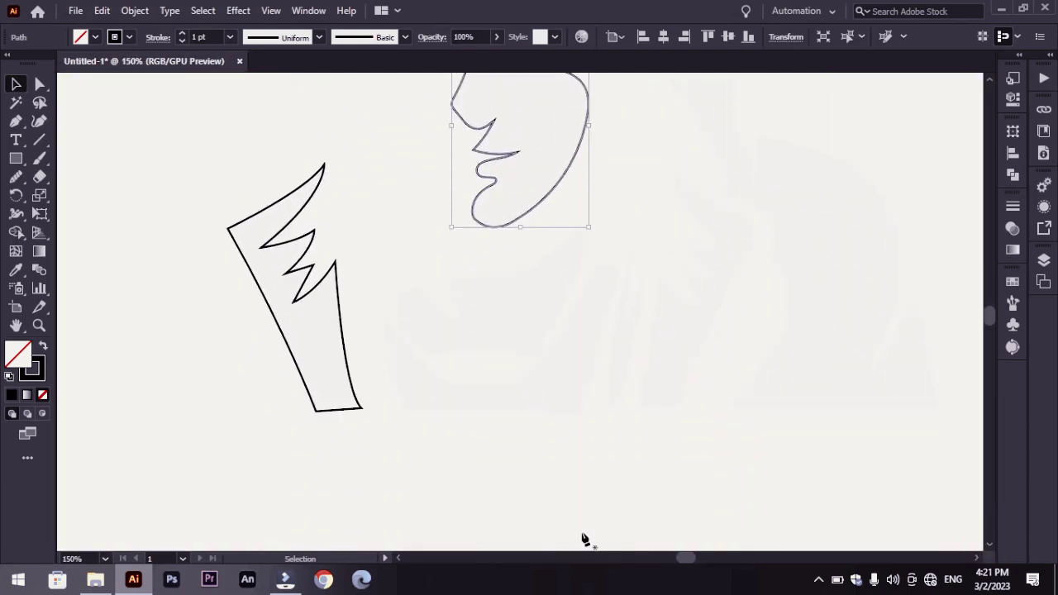
key(p)
click(406, 412)
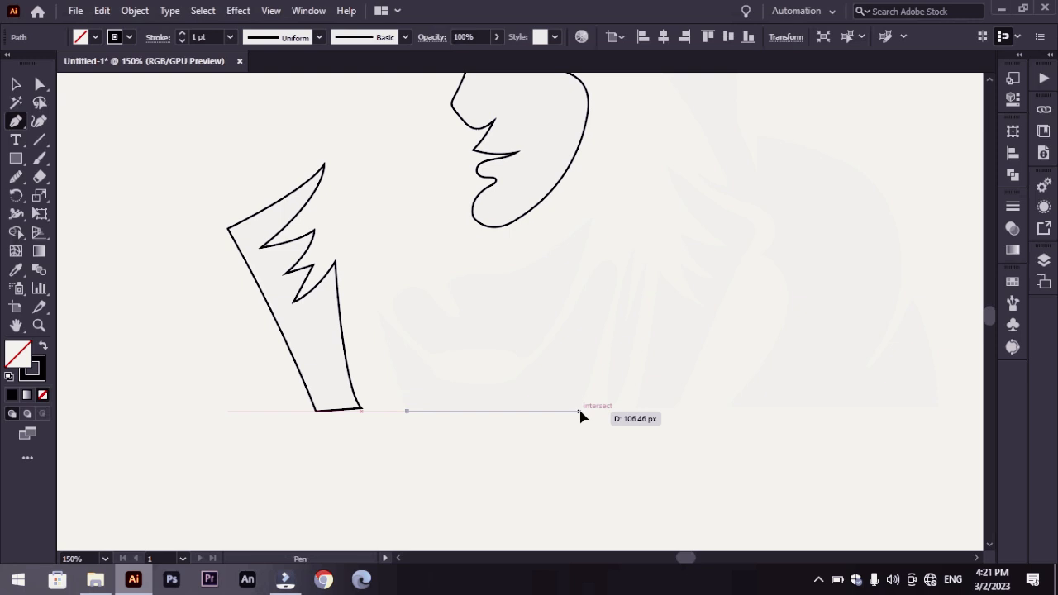
click(579, 410)
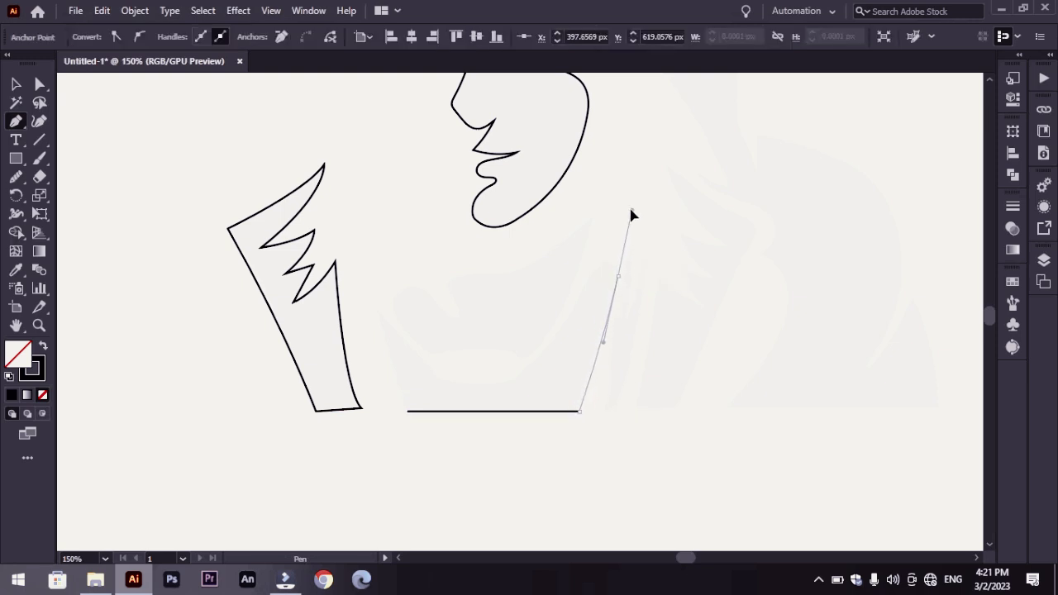
click(611, 279)
Shape the rounded tip and curved inner dip, close the outline, and smooth the inner curve
key(ctrl+plus)
key(ctrl+plus)
key(ctrl+plus)
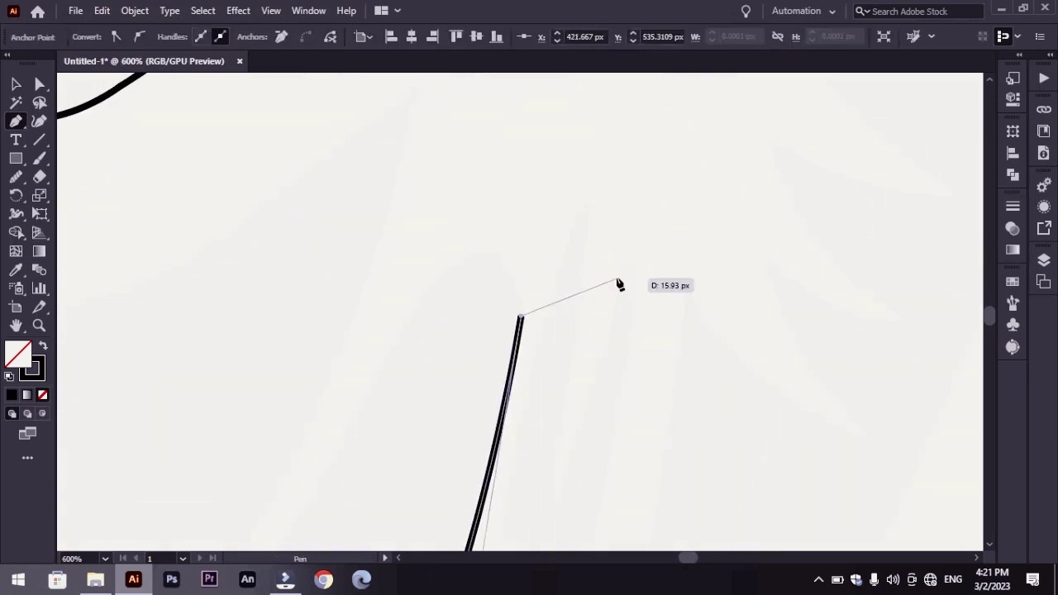
drag(426, 287, 338, 384)
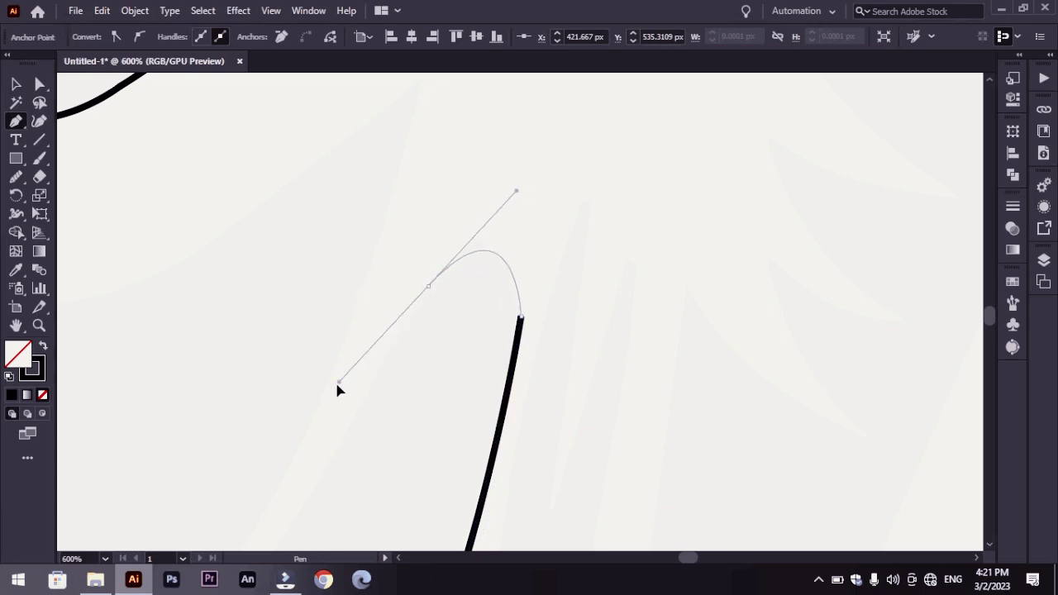
click(428, 287)
key(ctrl+minus)
key(ctrl+minus)
key(ctrl+minus)
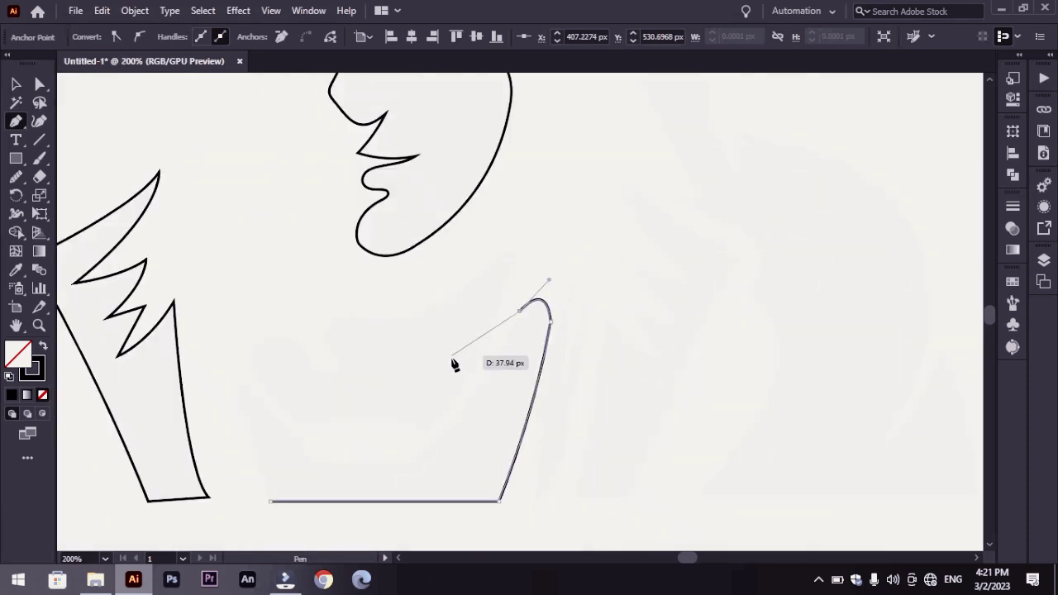
drag(431, 440, 378, 483)
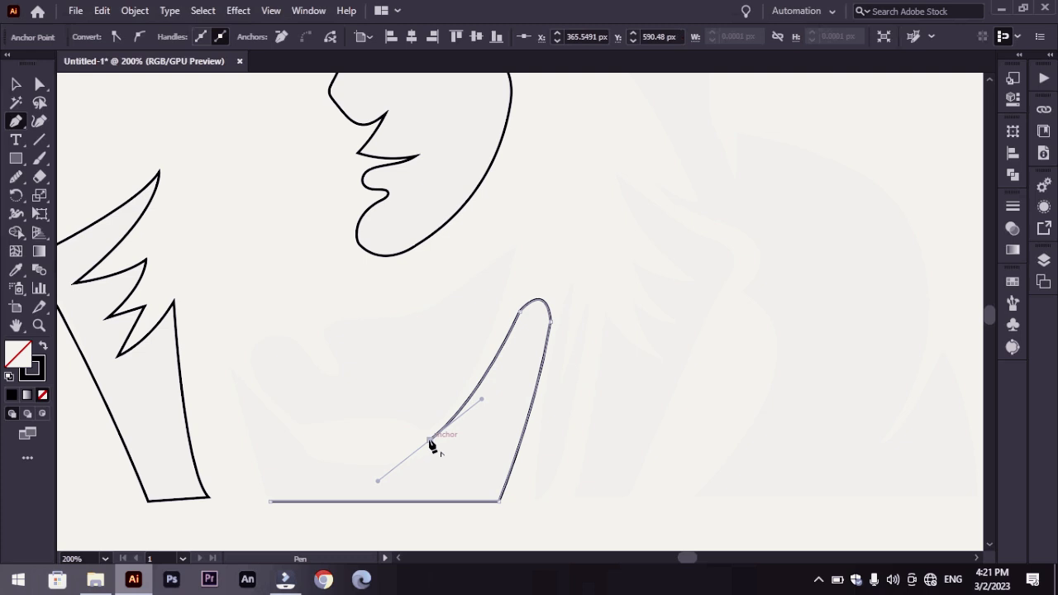
drag(430, 444, 413, 458)
mouse_move(310, 455)
mouse_down()
mouse_move(259, 438)
mouse_move(313, 459)
mouse_move(231, 374)
mouse_up()
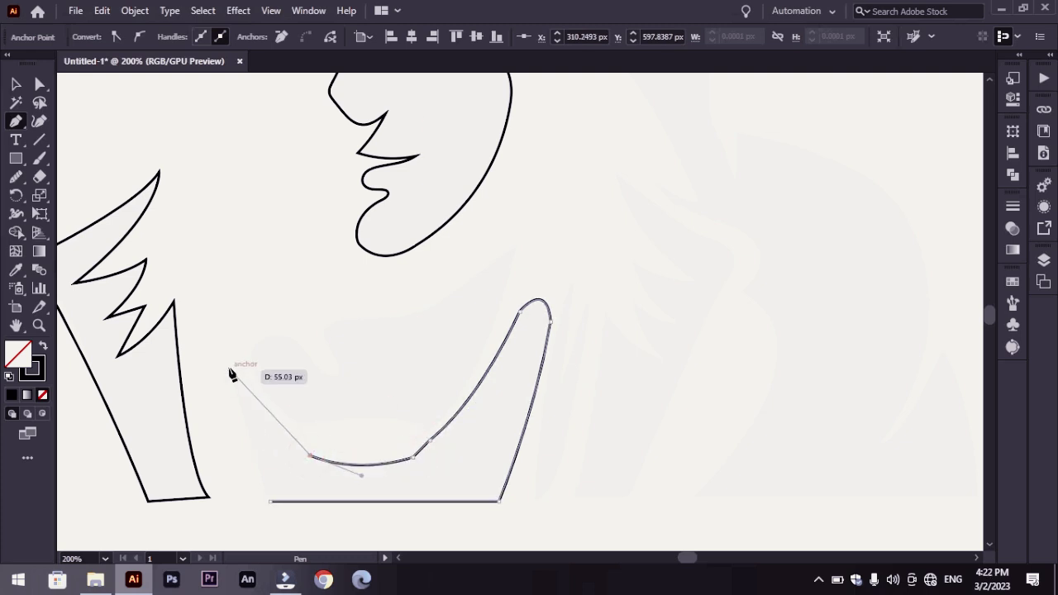
click(230, 370)
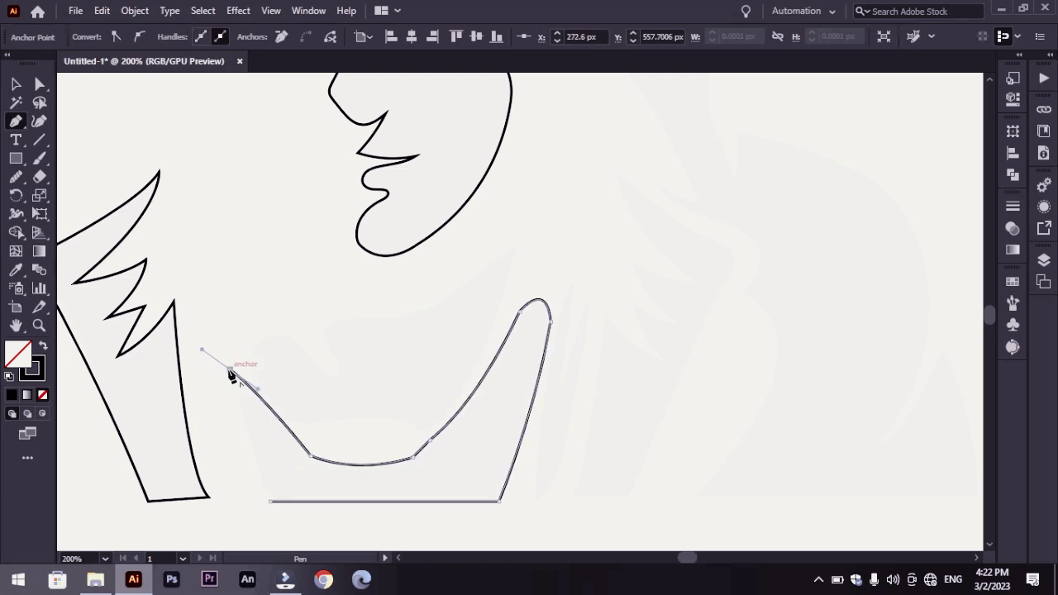
click(271, 502)
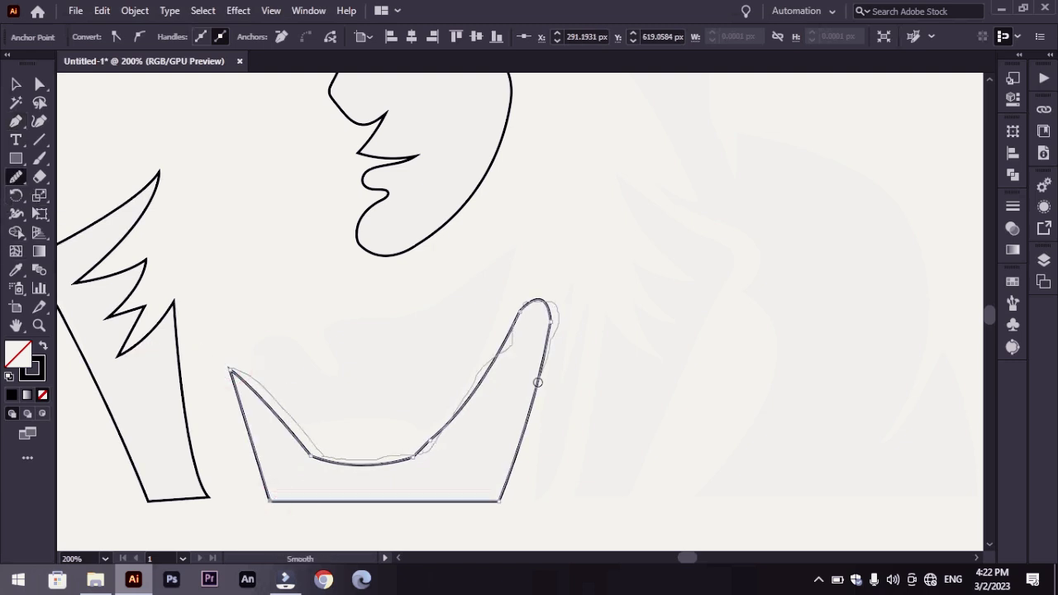
drag(316, 455, 438, 436)
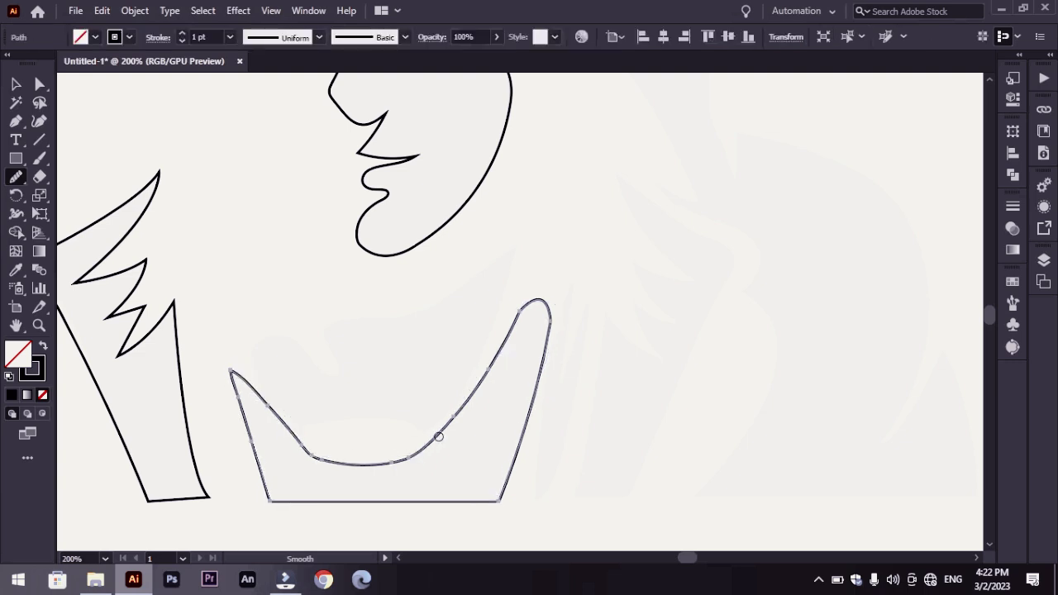
Pen-trace a closed inner fold with a wavy left edge and pointed upper-right tip, then deselect it
key(p)
click(518, 244)
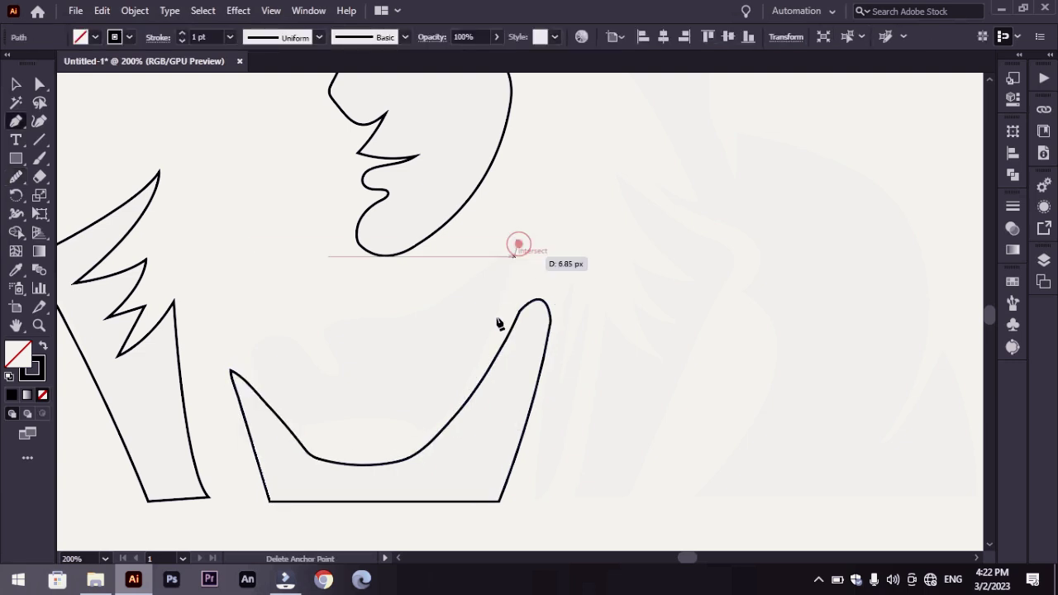
drag(431, 427, 364, 494)
mouse_move(430, 427)
mouse_down()
mouse_move(438, 436)
mouse_move(318, 430)
mouse_up()
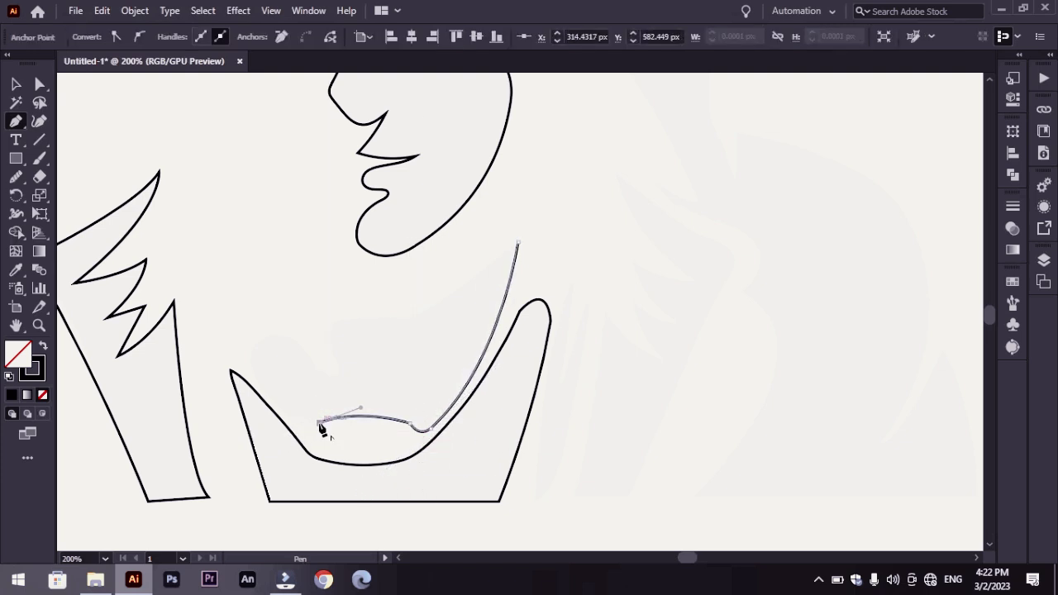
mouse_move(257, 382)
mouse_down()
mouse_move(277, 337)
mouse_move(336, 399)
mouse_move(323, 377)
mouse_move(335, 354)
mouse_move(359, 324)
mouse_move(412, 318)
mouse_move(398, 317)
mouse_up()
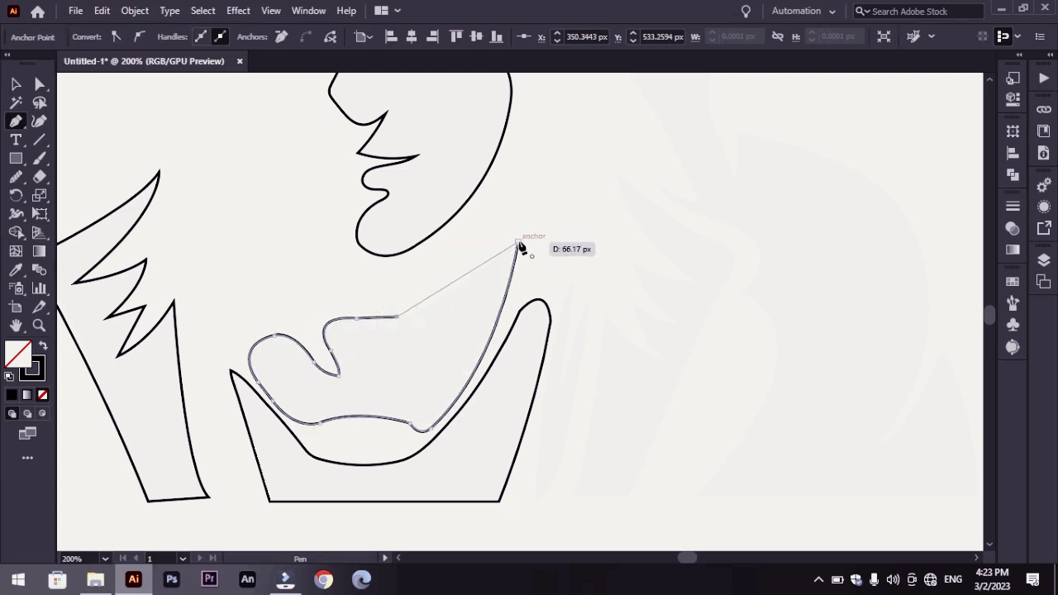
drag(518, 244, 603, 174)
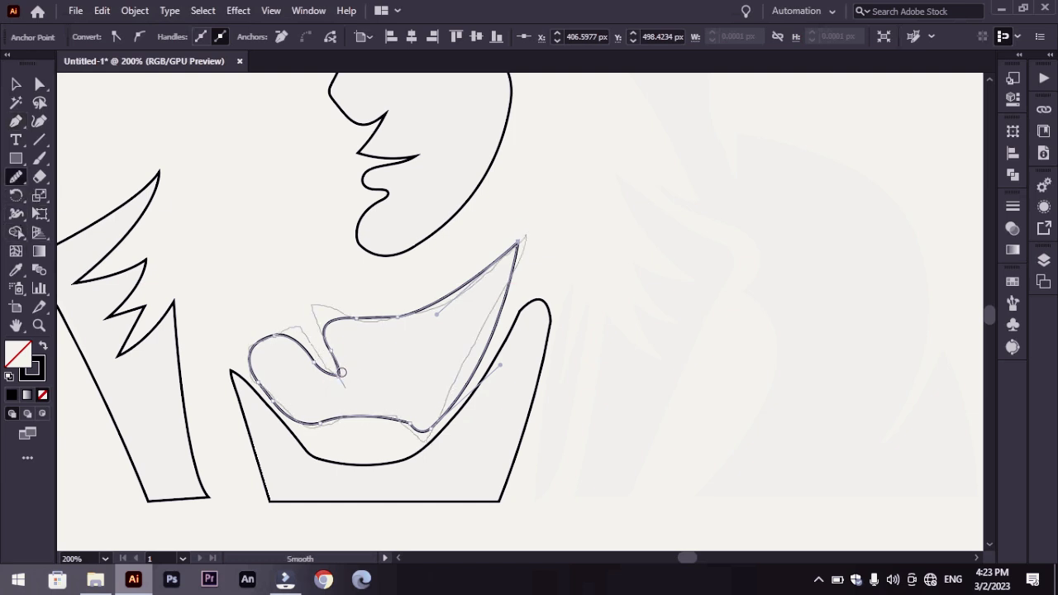
key(v)
click(222, 212)
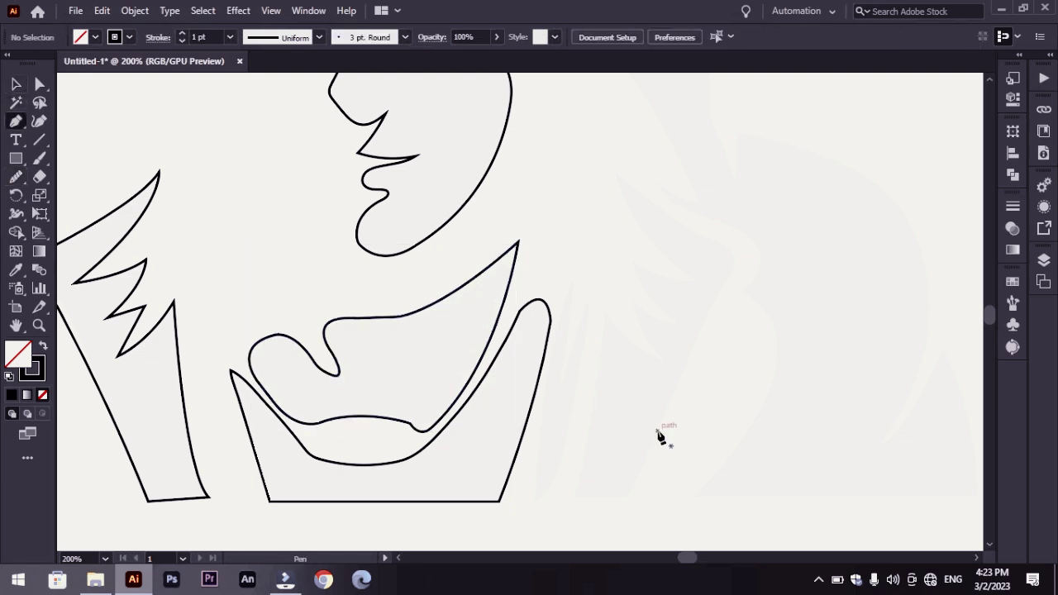
Draw a narrow closed sliver with two spikes at the top beside the cup piece
click(534, 502)
mouse_move(574, 284)
mouse_down()
mouse_move(608, 266)
mouse_move(573, 289)
mouse_up()
drag(560, 382, 590, 310)
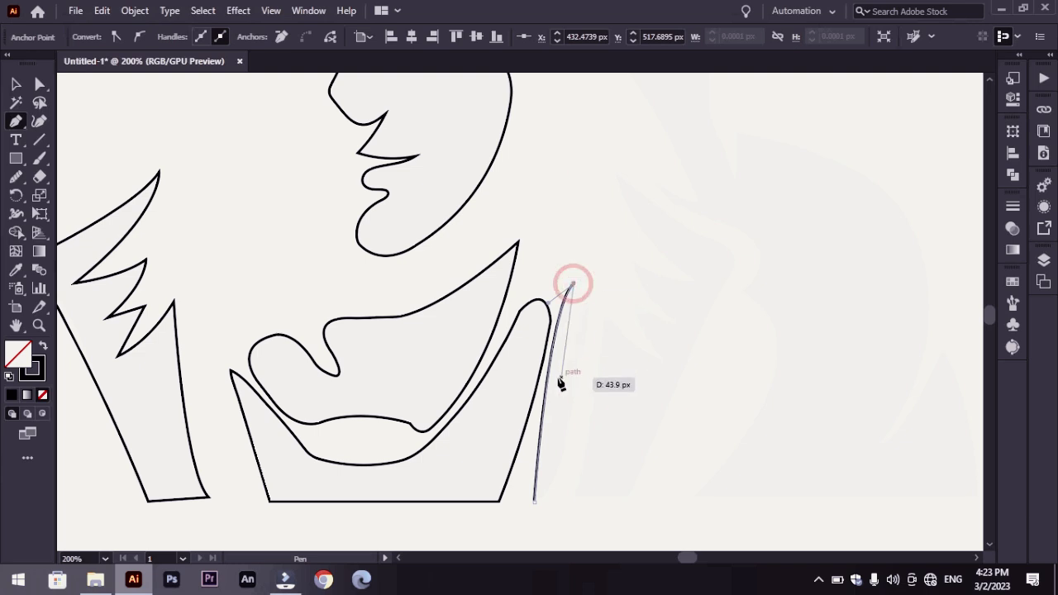
click(586, 305)
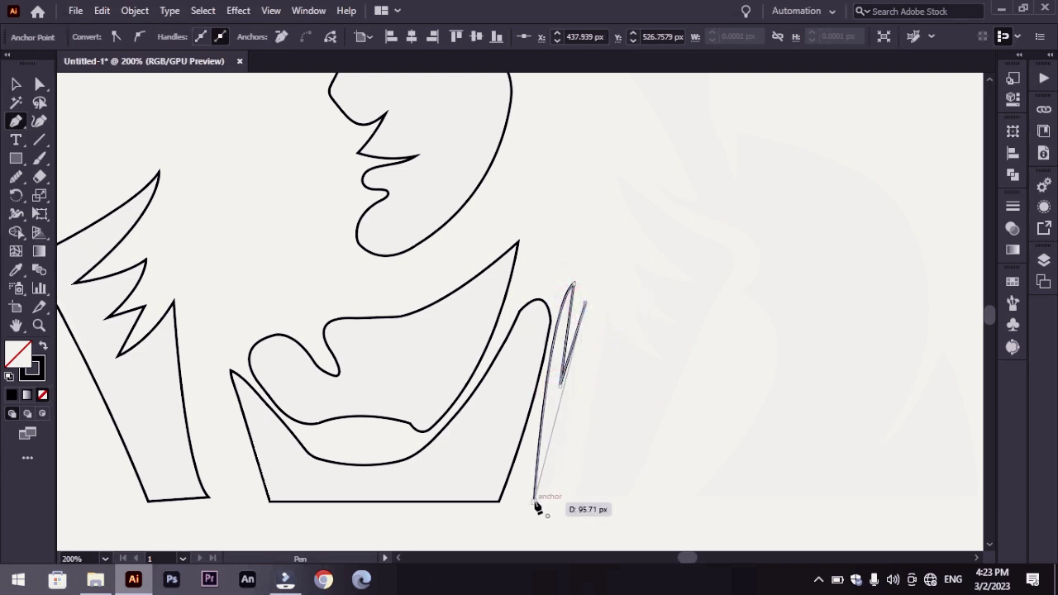
drag(535, 502, 483, 519)
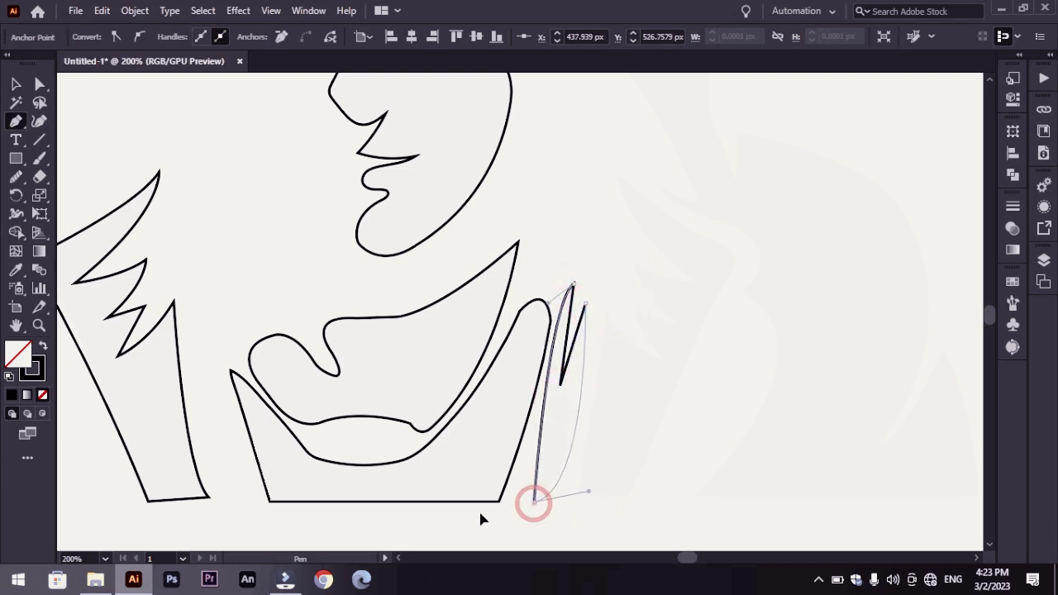
Start a feathered shape to the right with a rounded shoulder, sharp top and first notches
click(630, 494)
mouse_move(734, 269)
mouse_down()
mouse_move(777, 261)
mouse_move(685, 237)
mouse_up()
click(709, 240)
drag(615, 174, 571, 125)
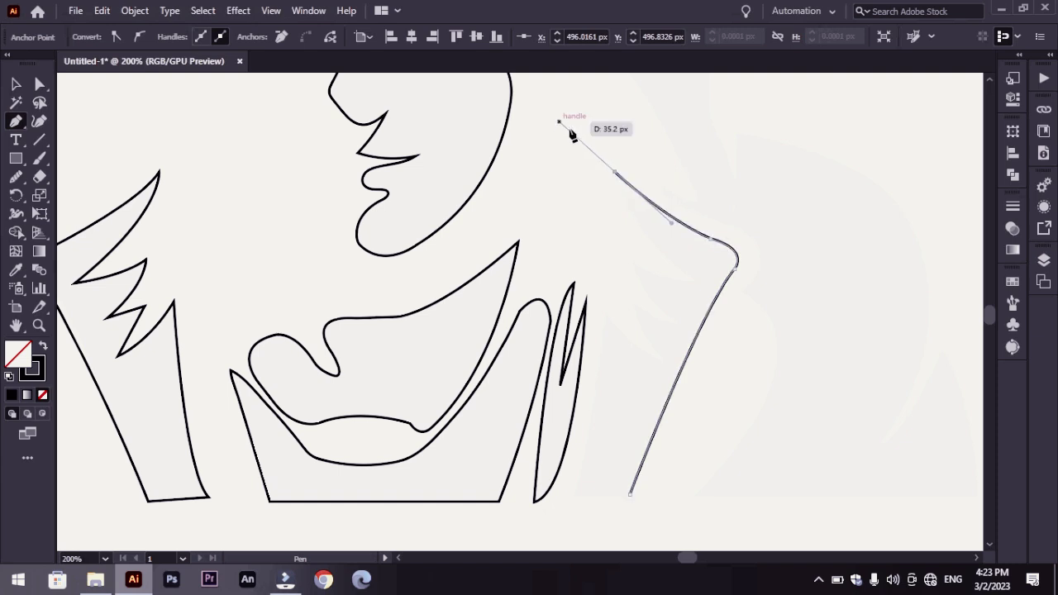
click(615, 174)
drag(692, 281, 729, 296)
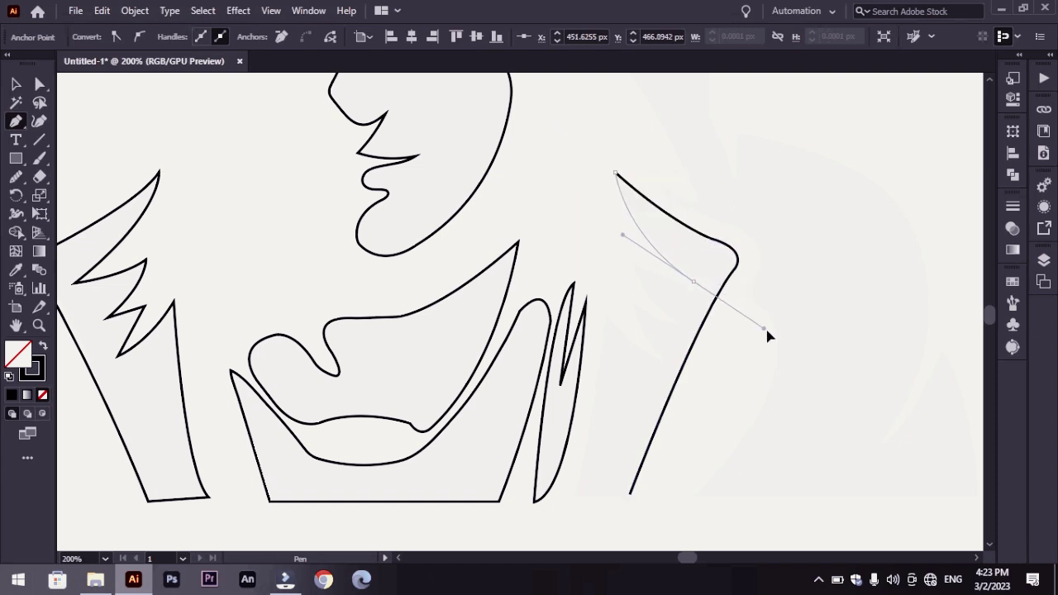
click(692, 282)
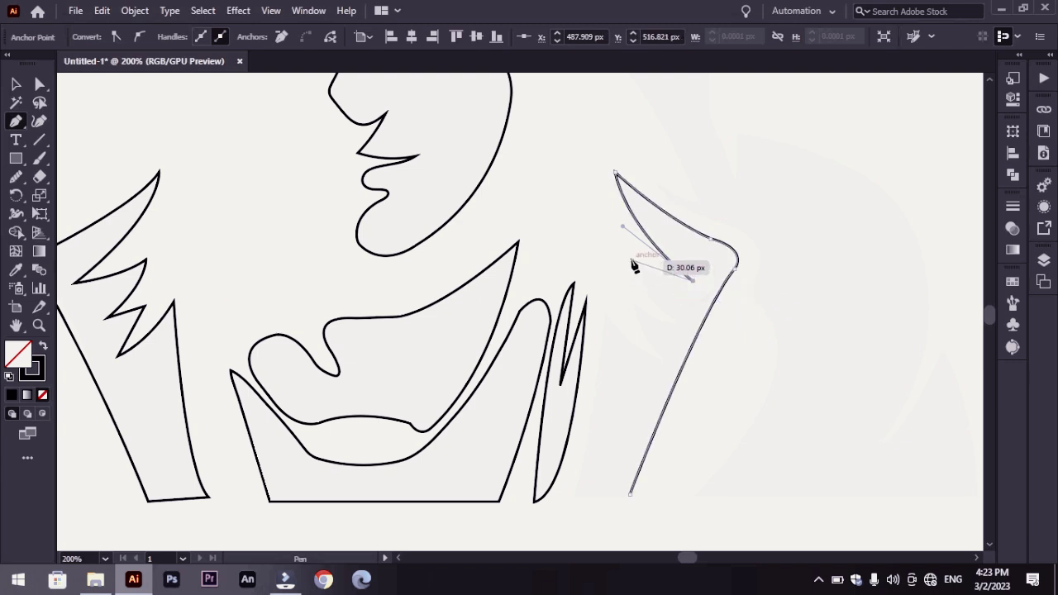
drag(631, 260, 610, 240)
click(632, 261)
Add the remaining jagged notches down the edge and close the feathered shape at its start
drag(676, 323, 716, 348)
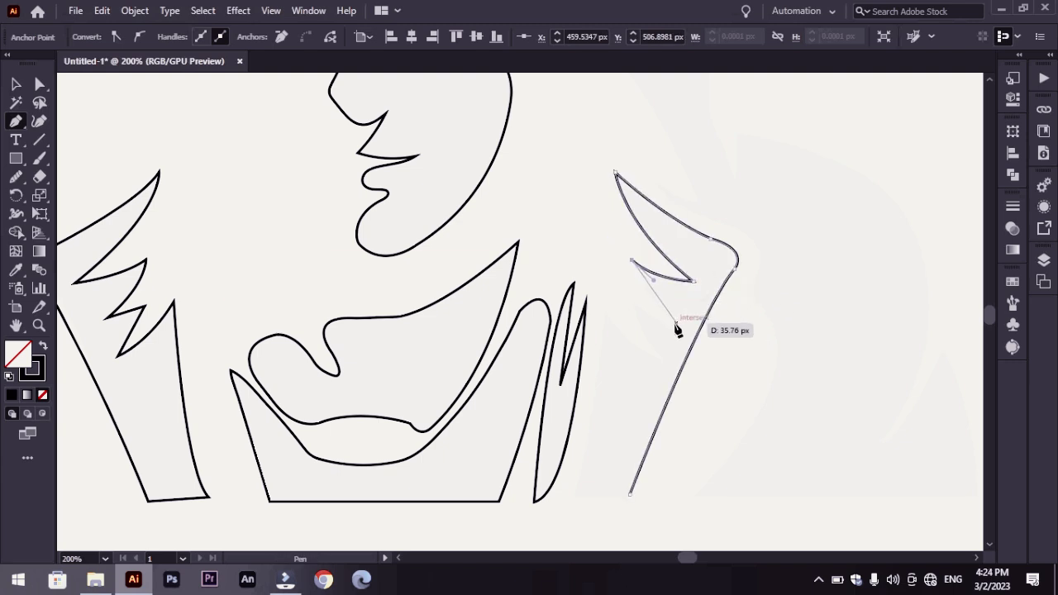
ctrl+click(634, 303)
click(634, 303)
drag(665, 362, 698, 390)
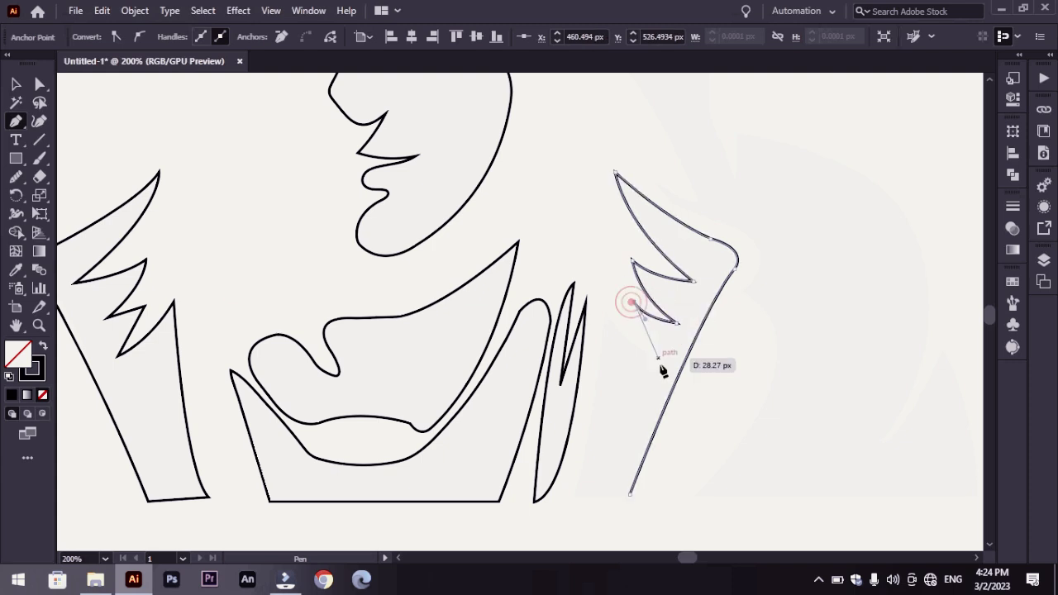
ctrl+click(605, 313)
drag(593, 282, 612, 263)
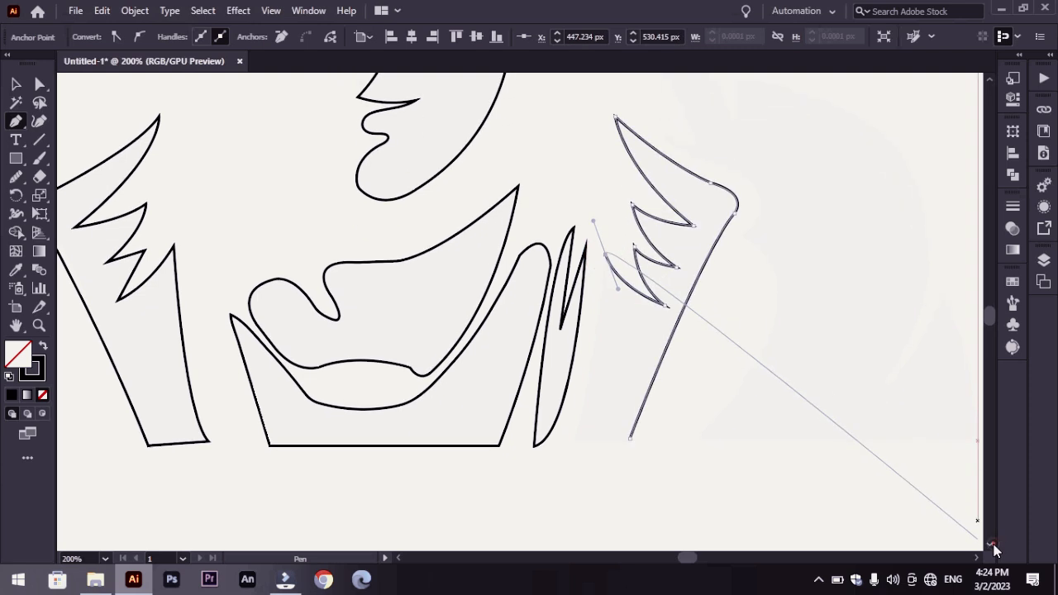
drag(571, 441, 553, 471)
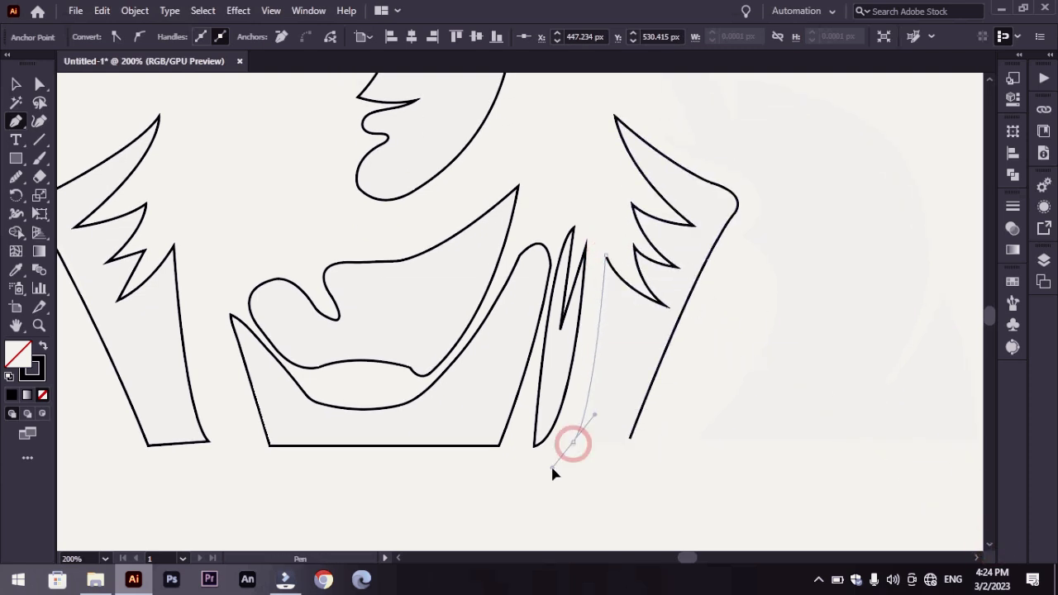
drag(630, 439, 633, 446)
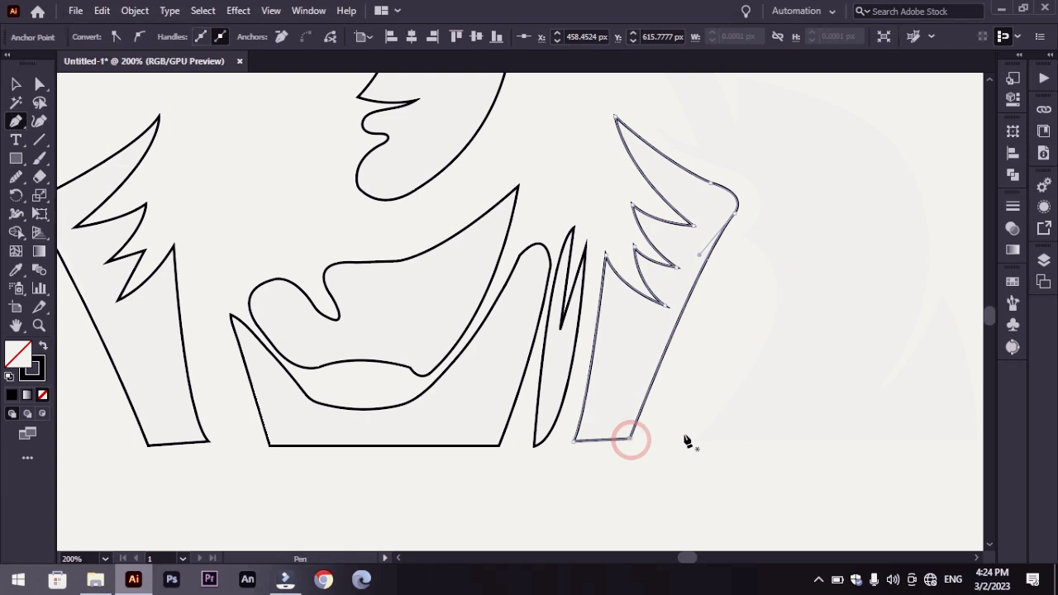
Trace the fold's right side, shoulder bend and hood arc to a sharp left point
click(694, 440)
drag(768, 260, 730, 171)
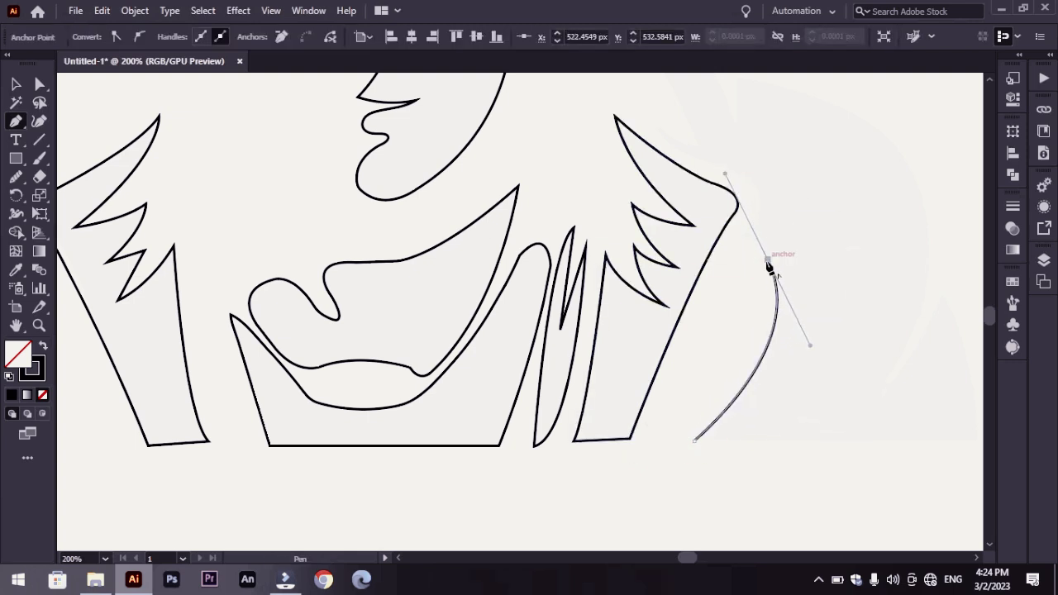
mouse_move(768, 260)
mouse_down()
mouse_move(738, 237)
mouse_move(747, 173)
mouse_move(706, 139)
mouse_up()
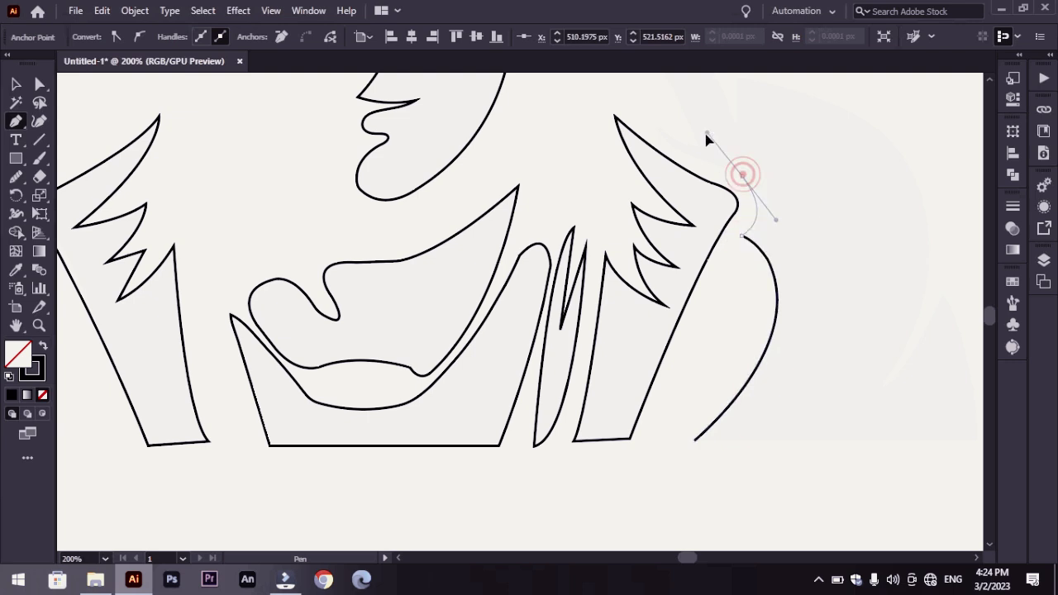
click(989, 83)
click(989, 82)
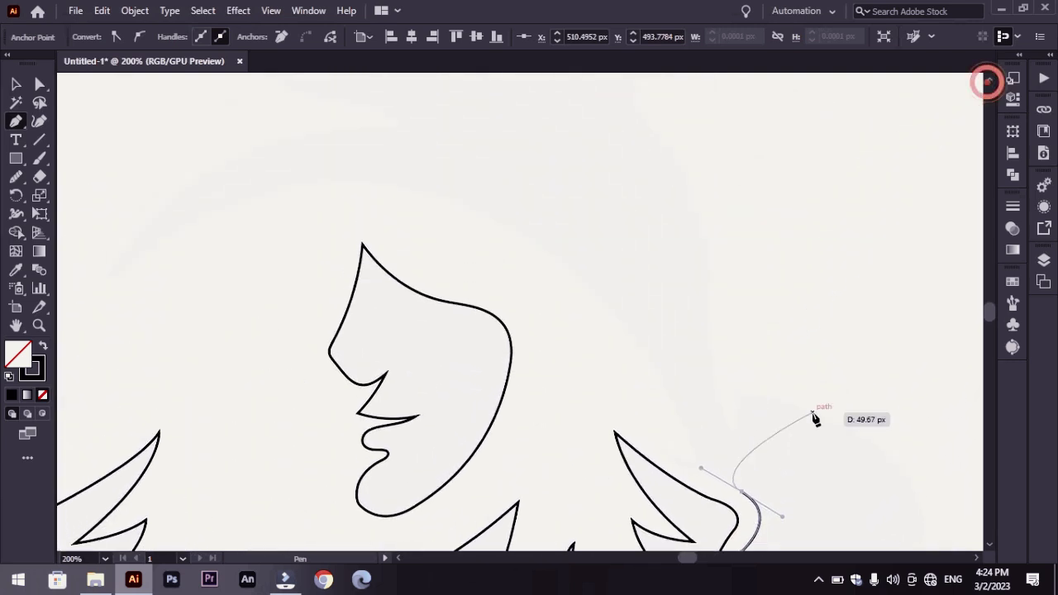
mouse_move(678, 467)
mouse_down()
mouse_move(671, 476)
mouse_move(696, 467)
mouse_move(522, 242)
mouse_move(402, 174)
mouse_up()
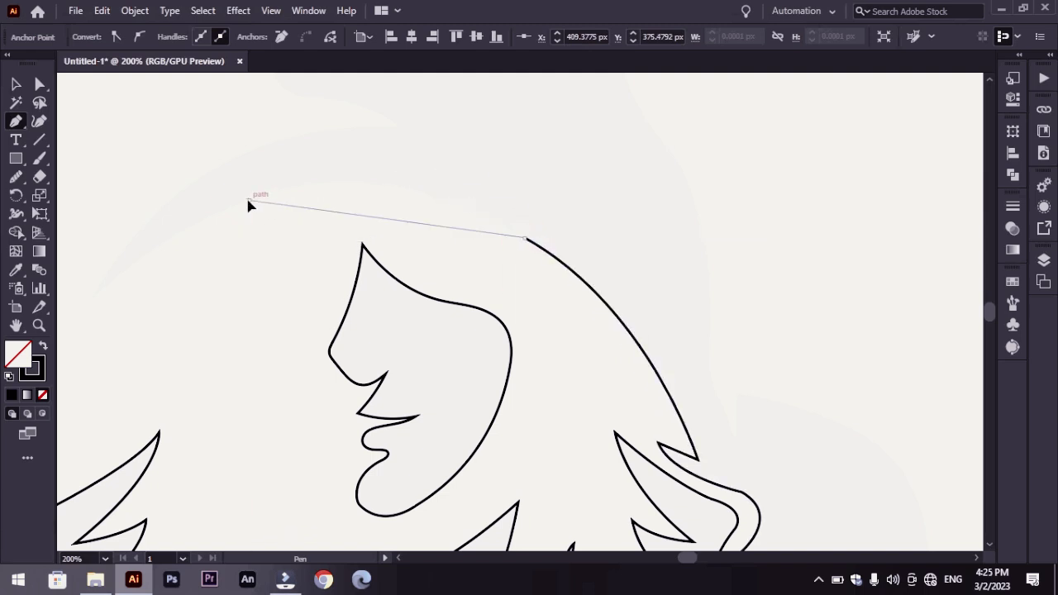
drag(248, 199, 103, 252)
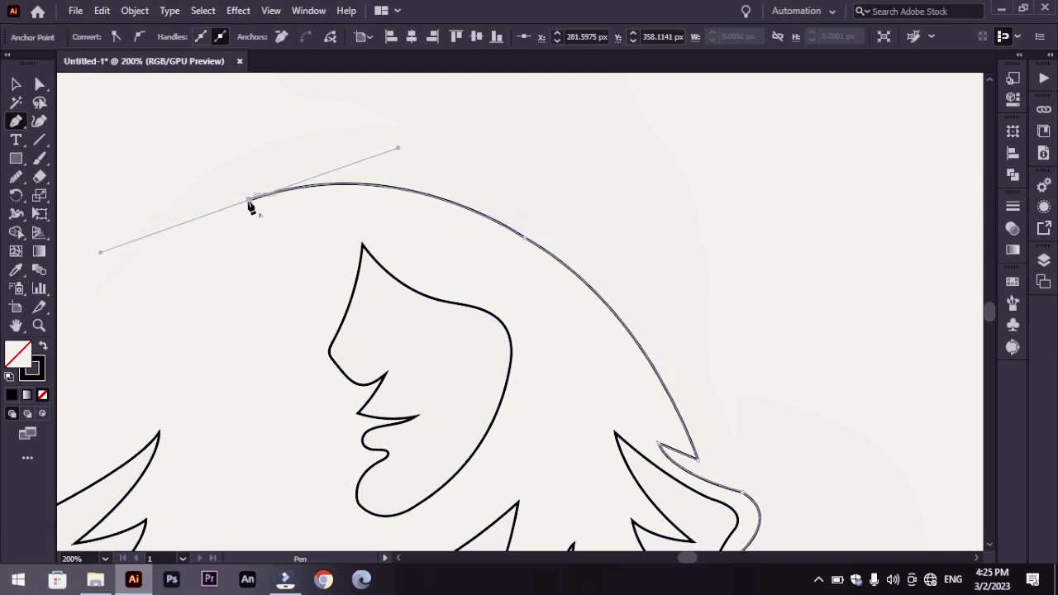
click(247, 199)
mouse_move(90, 303)
mouse_down()
mouse_move(122, 393)
mouse_move(207, 393)
mouse_up()
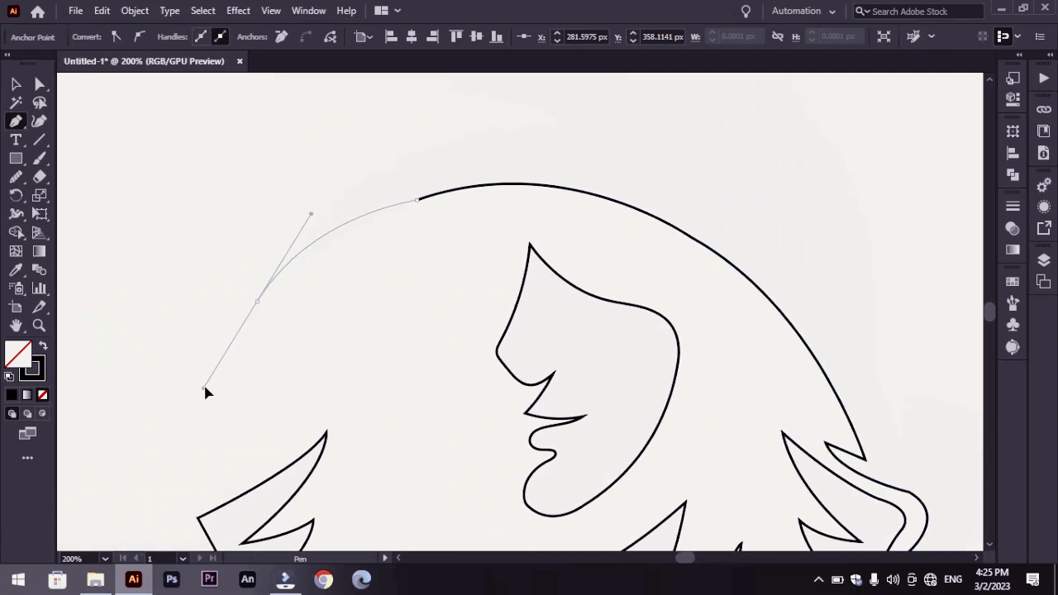
click(257, 302)
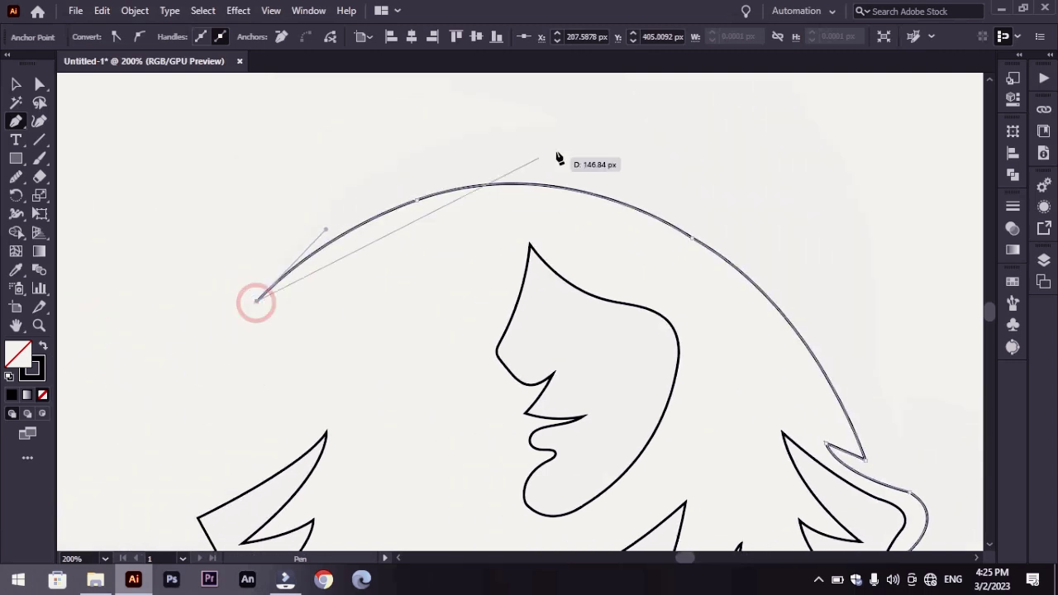
Curve the upper edge, fold tip and inner edge, adding sharp corners at the notch and top
mouse_move(566, 127)
mouse_down()
mouse_move(782, 160)
mouse_move(808, 133)
mouse_up()
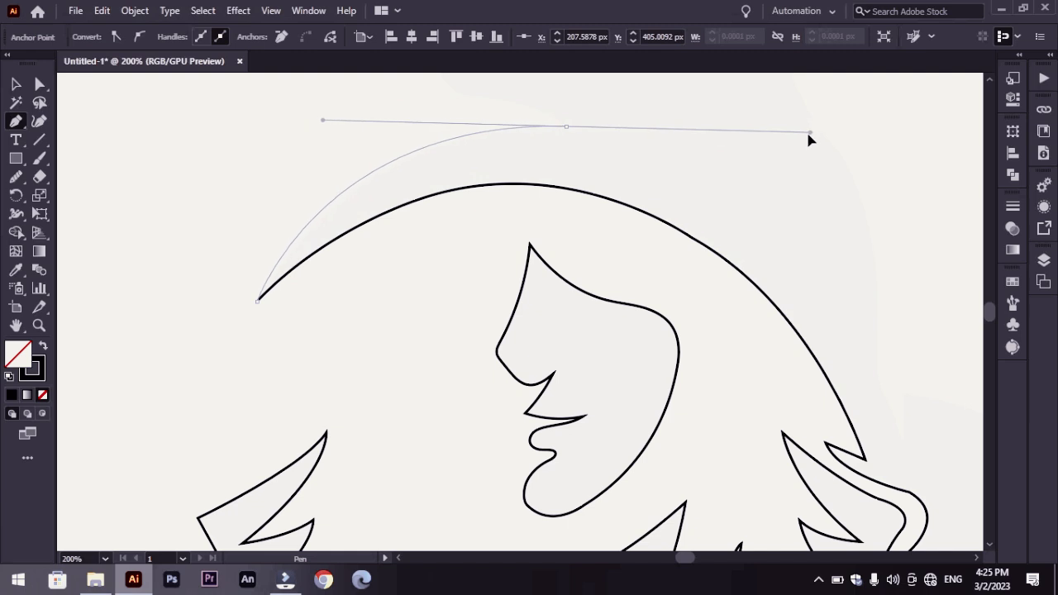
click(566, 126)
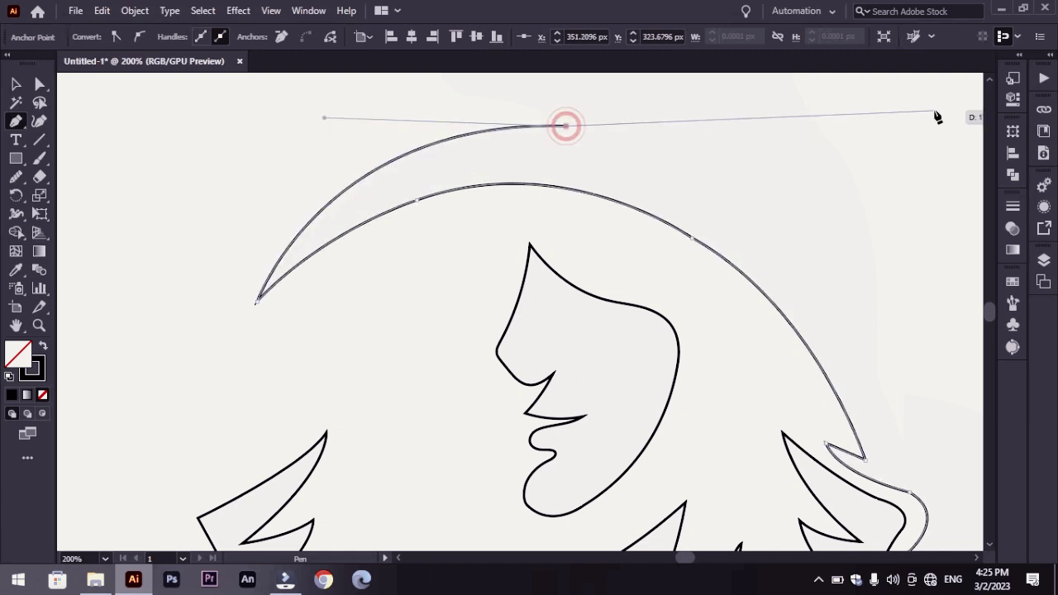
click(988, 81)
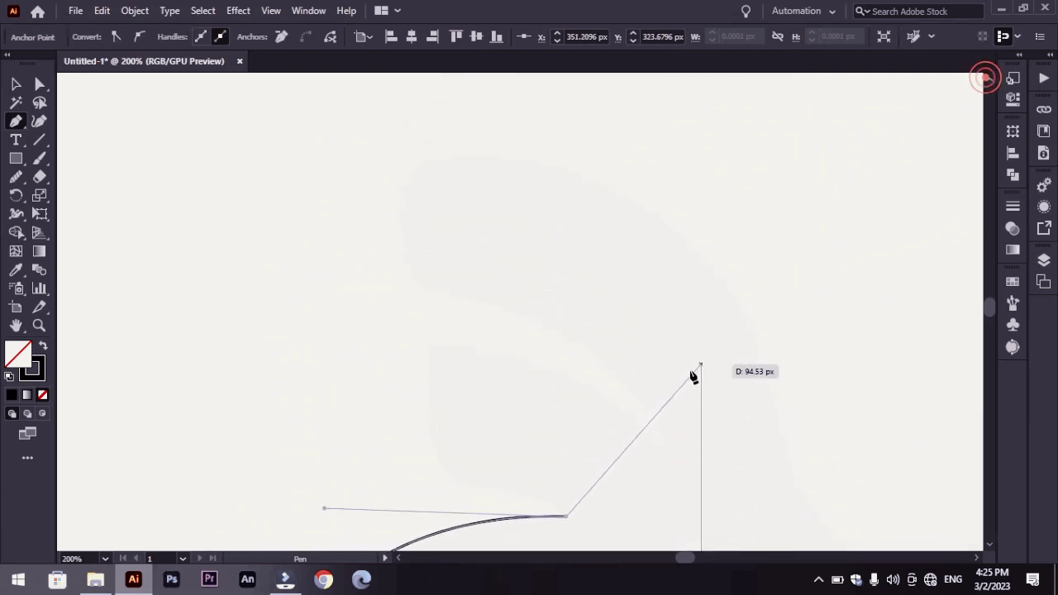
drag(430, 494, 418, 493)
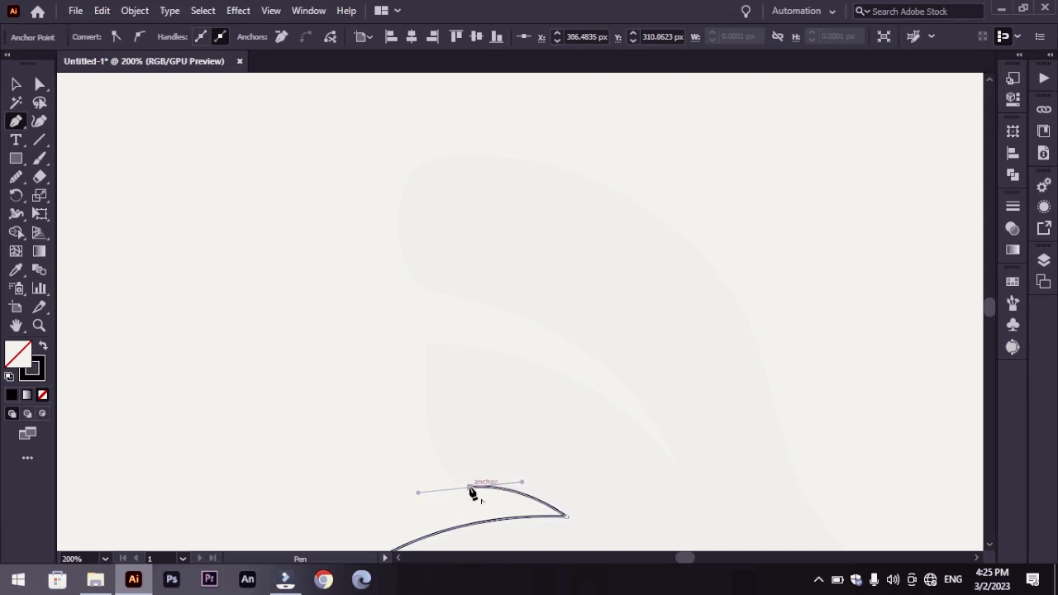
drag(436, 452, 437, 433)
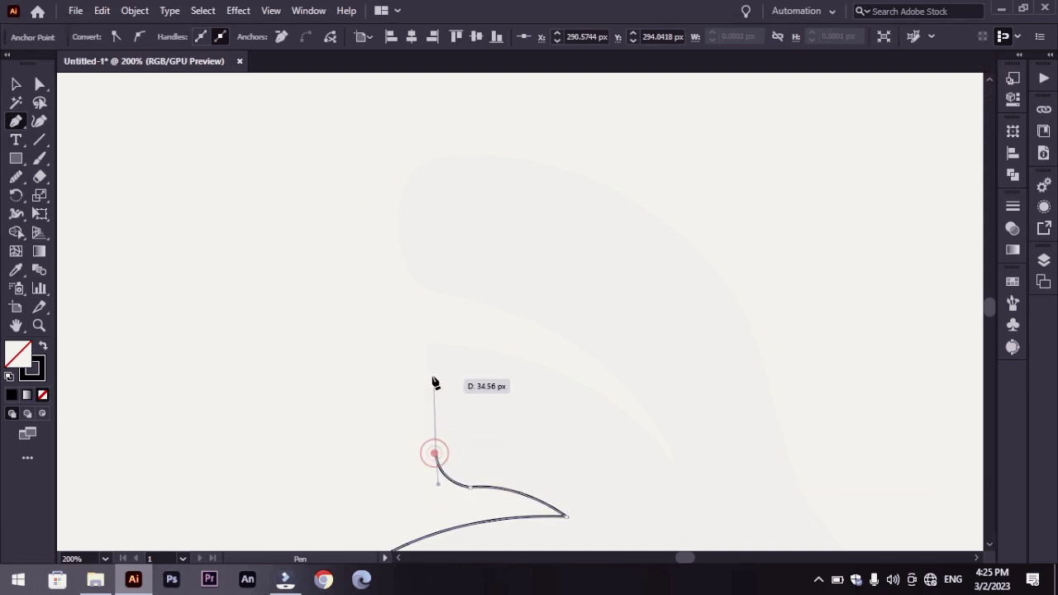
drag(435, 382, 428, 341)
click(426, 342)
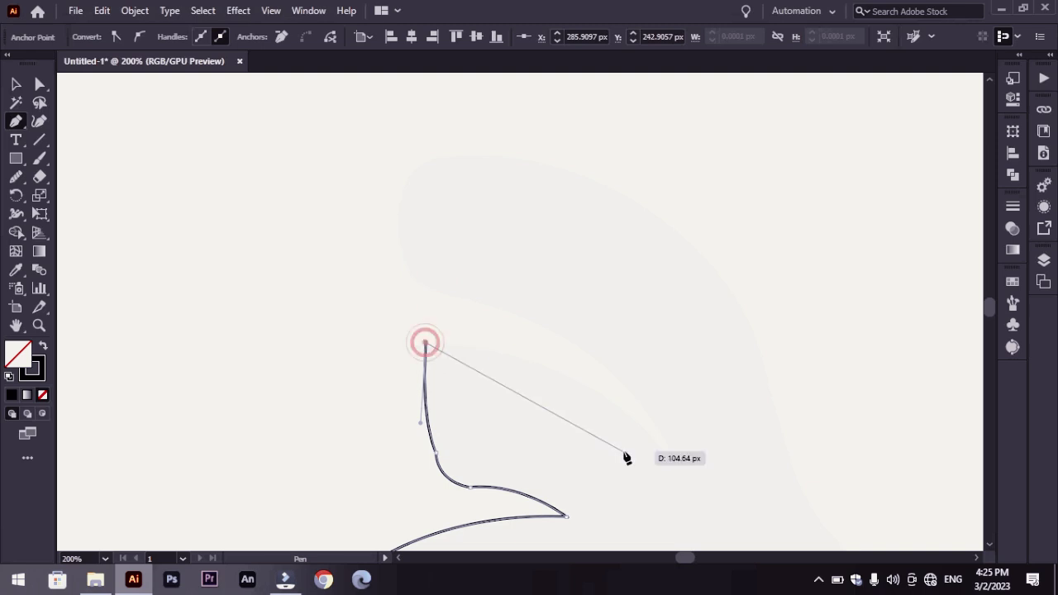
drag(677, 470, 749, 431)
scroll(694, 454, down, 3)
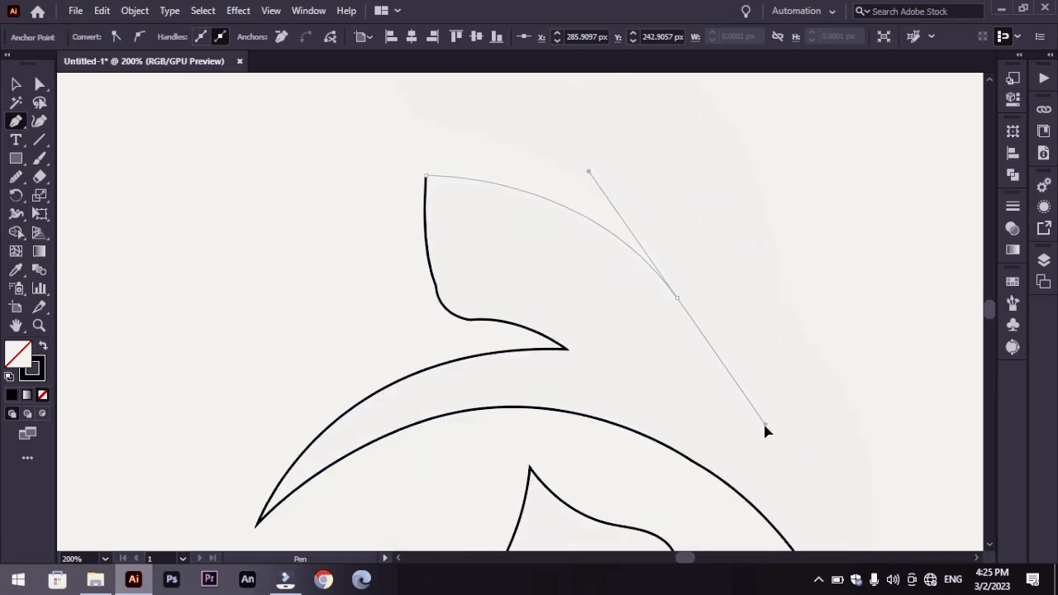
drag(750, 431, 765, 428)
click(675, 297)
drag(433, 124, 239, 100)
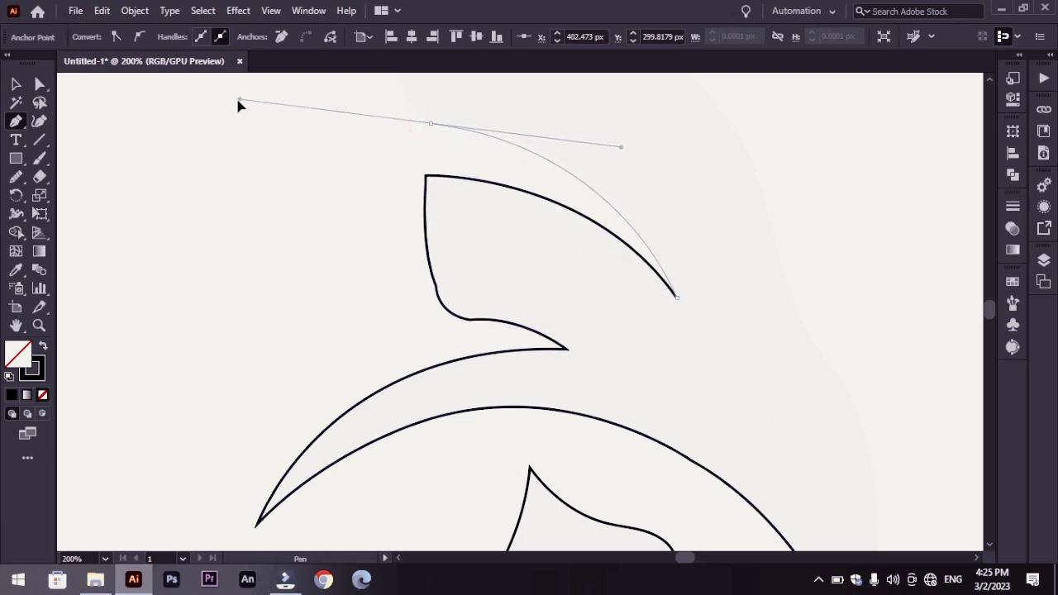
Trace curved anchors around the hood's rounded top and down its back
click(989, 79)
drag(398, 197, 401, 125)
mouse_move(469, 136)
mouse_down()
mouse_move(654, 196)
mouse_move(725, 267)
mouse_up()
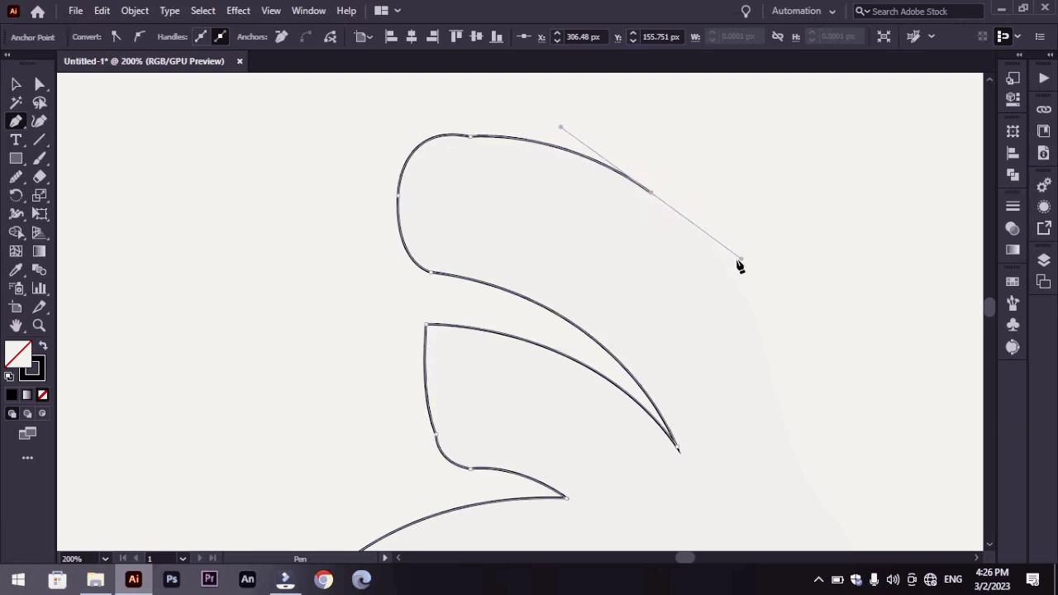
mouse_move(652, 194)
mouse_down()
mouse_move(766, 364)
mouse_move(792, 494)
mouse_up()
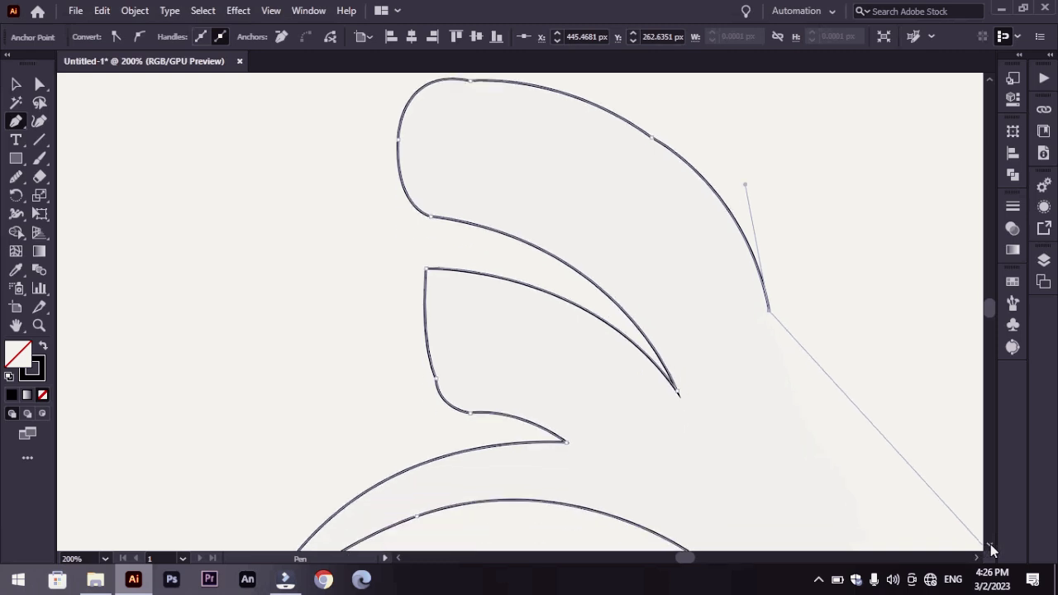
mouse_move(985, 550)
mouse_down()
mouse_move(749, 378)
mouse_move(769, 416)
mouse_up()
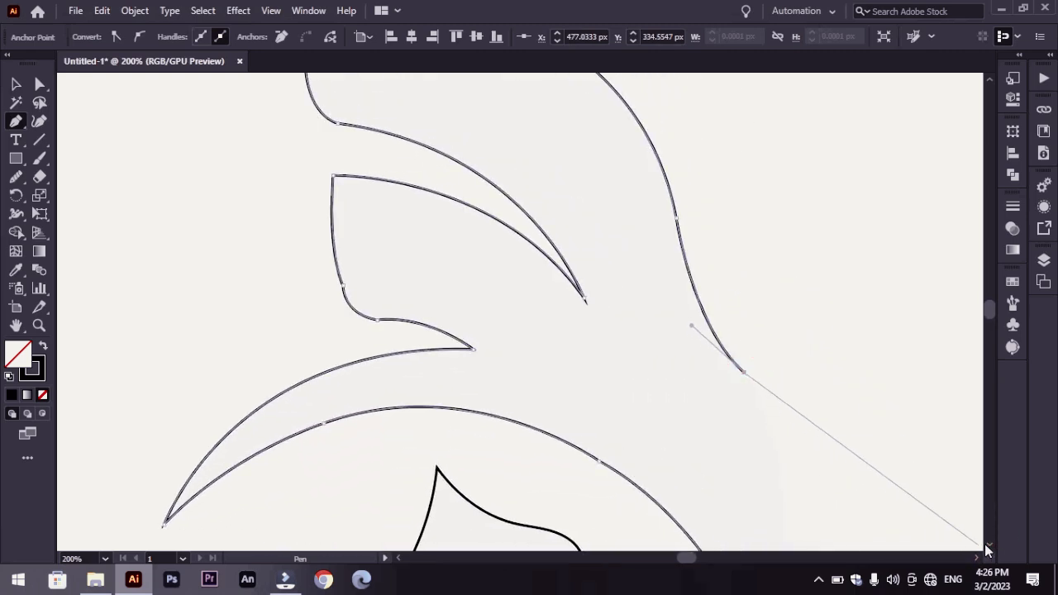
scroll(982, 545, down, 1)
scroll(982, 546, down, 3)
scroll(982, 546, down, 1)
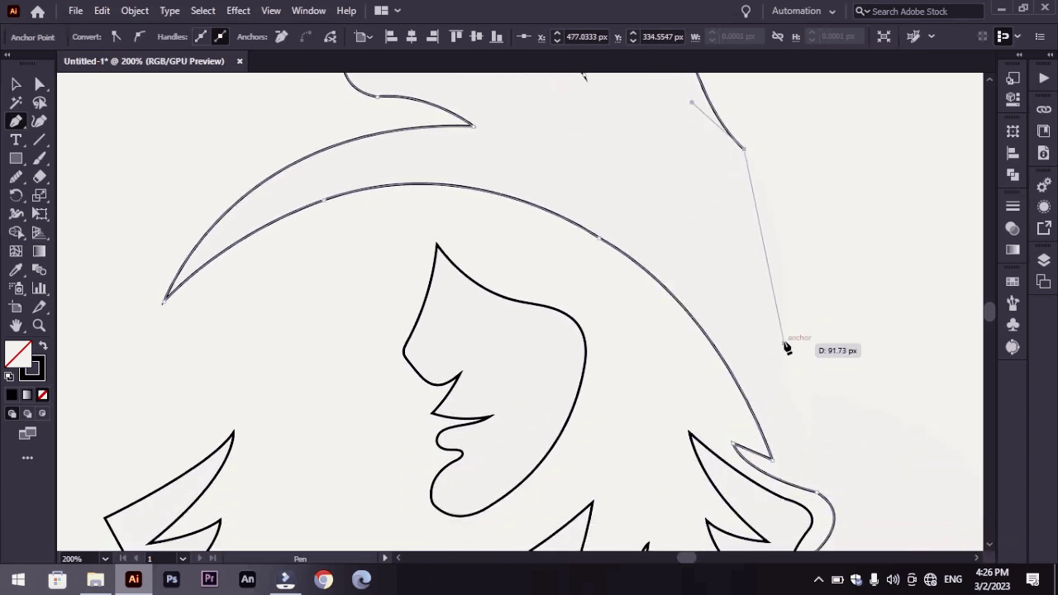
Curve the outline around the shoulder, down the inner edge and up to a sharp spike
mouse_move(783, 341)
mouse_down()
mouse_move(767, 444)
mouse_move(846, 497)
mouse_up()
drag(812, 399, 975, 562)
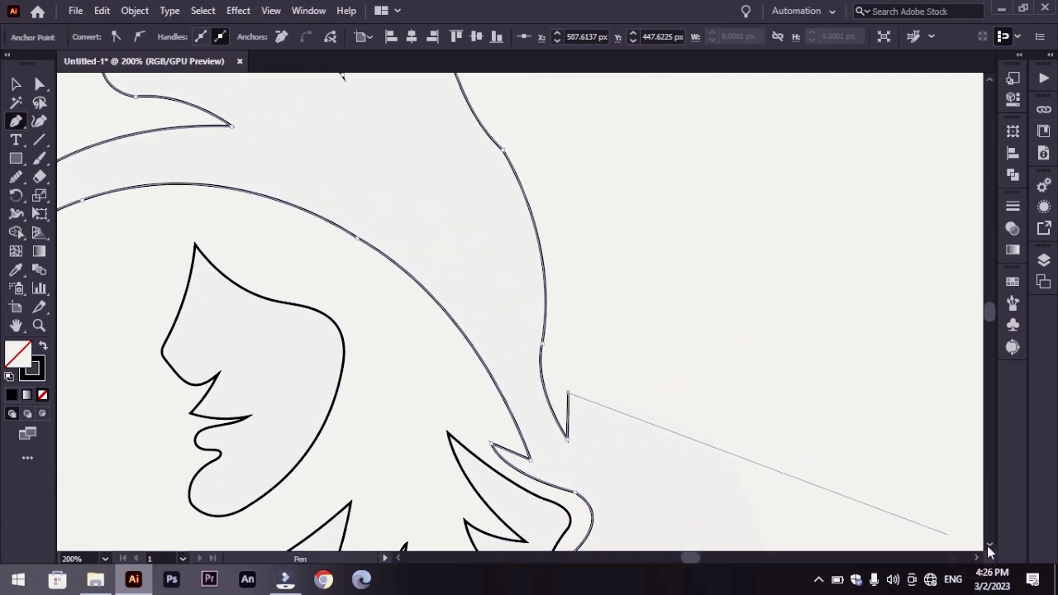
drag(975, 562, 731, 442)
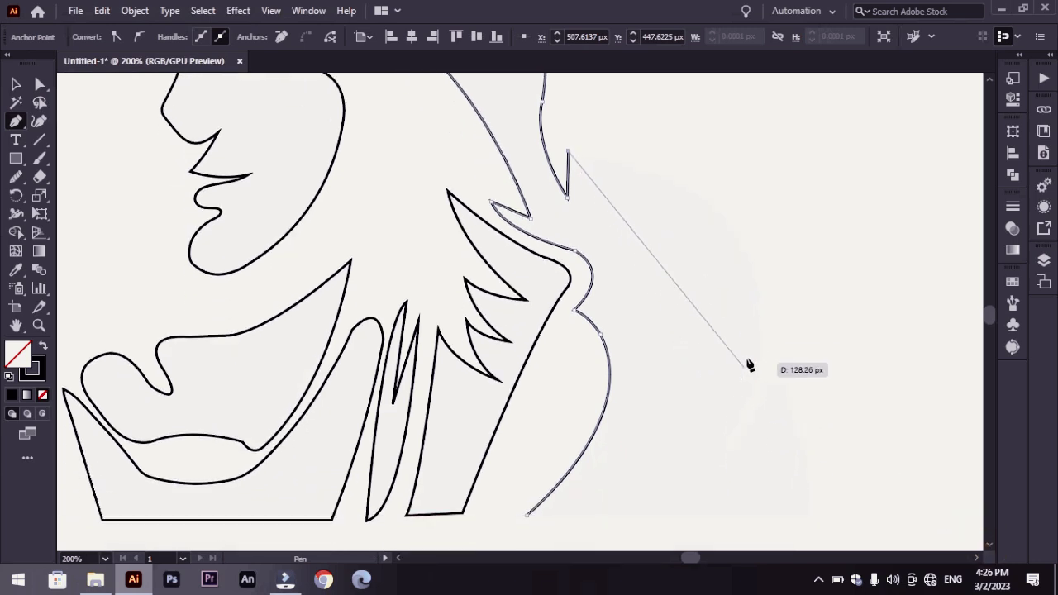
drag(761, 346, 731, 533)
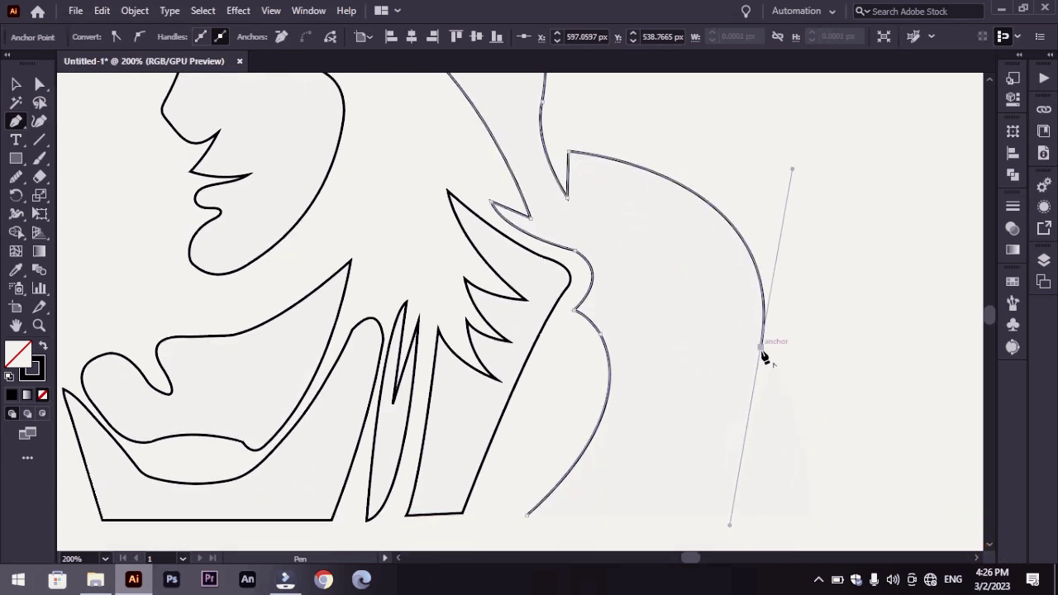
click(761, 347)
drag(669, 518, 707, 483)
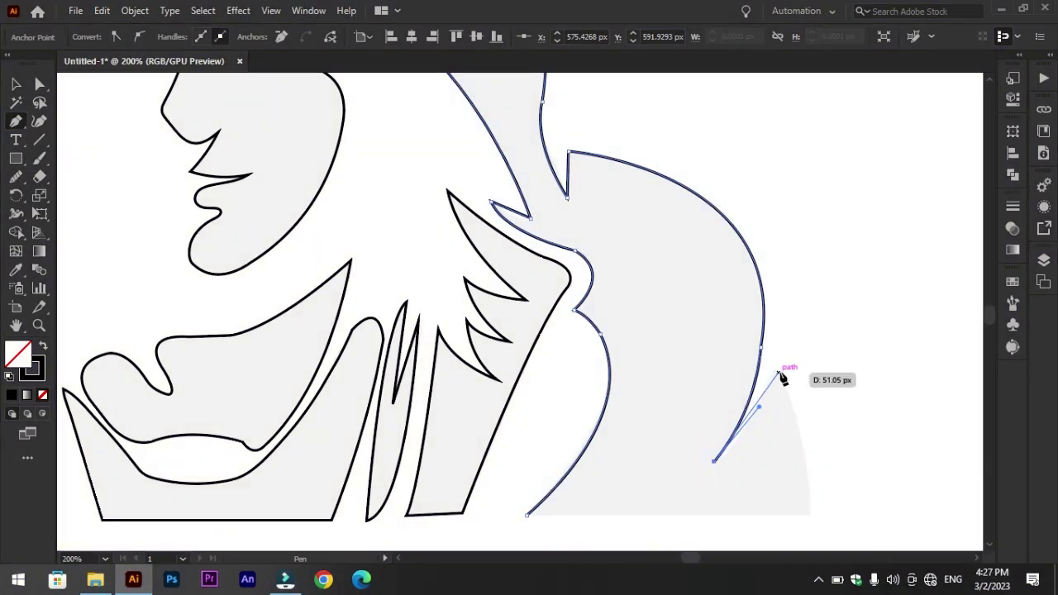
drag(772, 371, 782, 327)
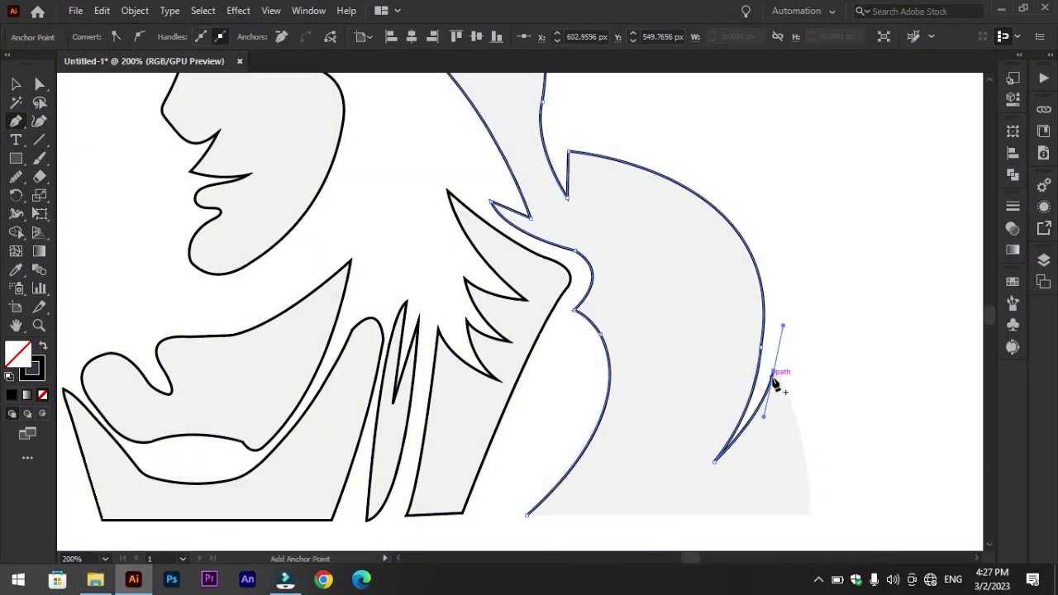
drag(812, 514, 805, 533)
scroll(810, 512, down, 2)
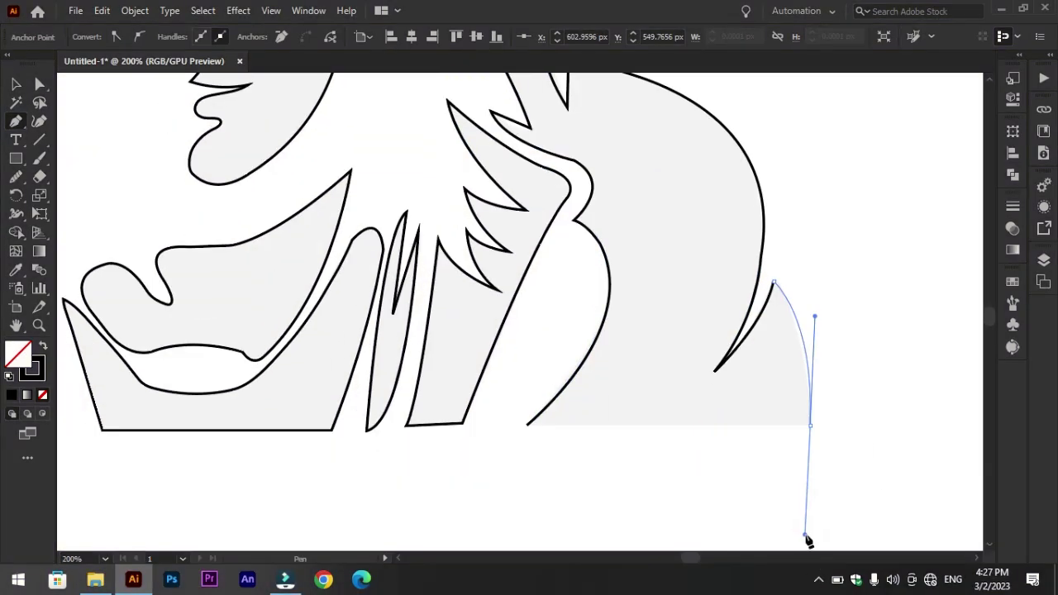
click(810, 426)
Close the hood shape along the bottom edge and fit the artboard in view
click(526, 425)
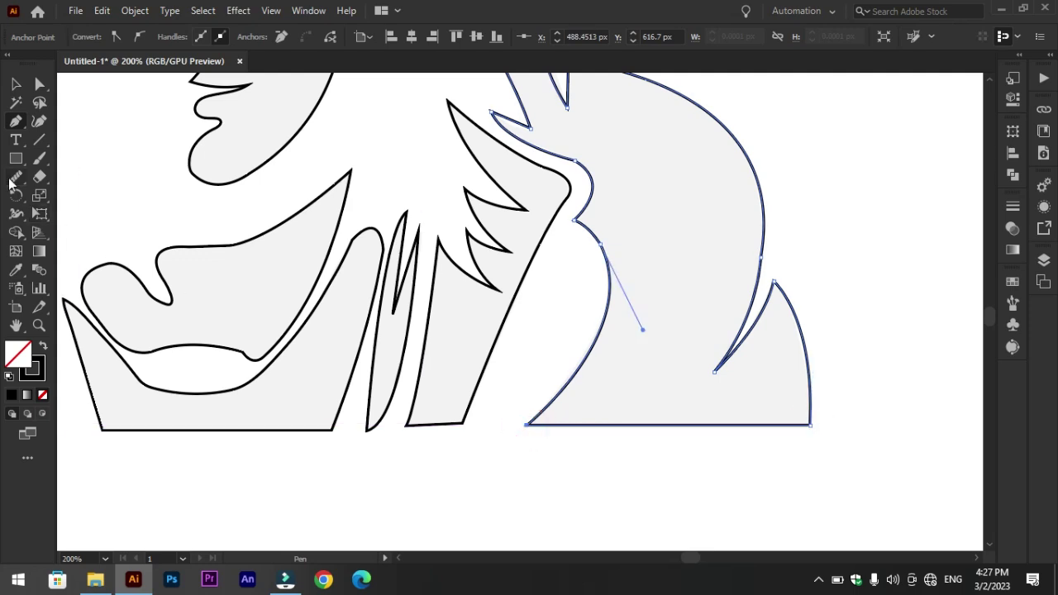
click(16, 179)
key(ctrl+0)
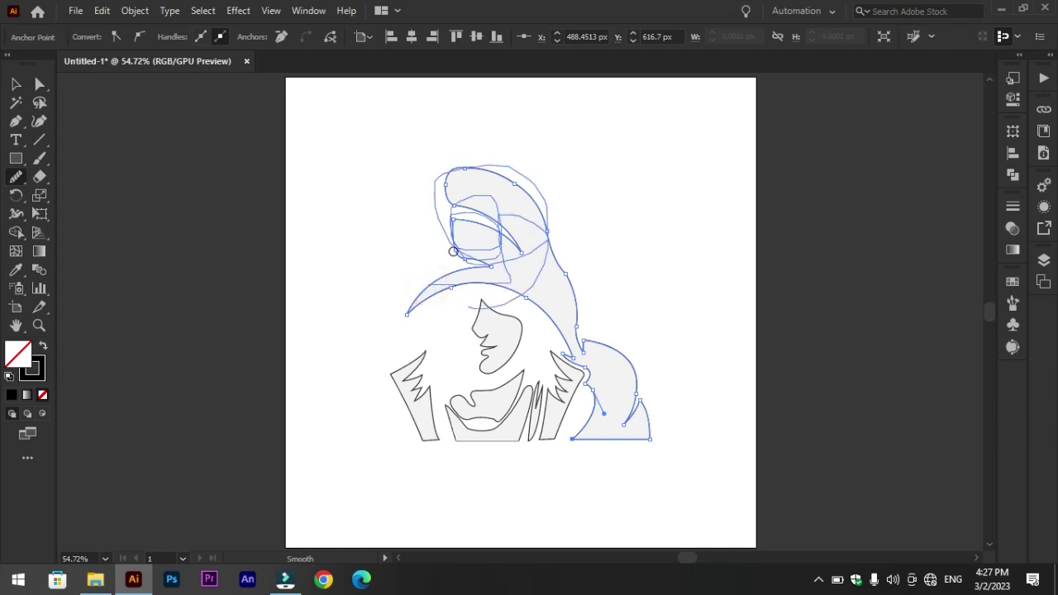
Select all traced shapes and swap stroke to fill for solid black with no outline
key(v)
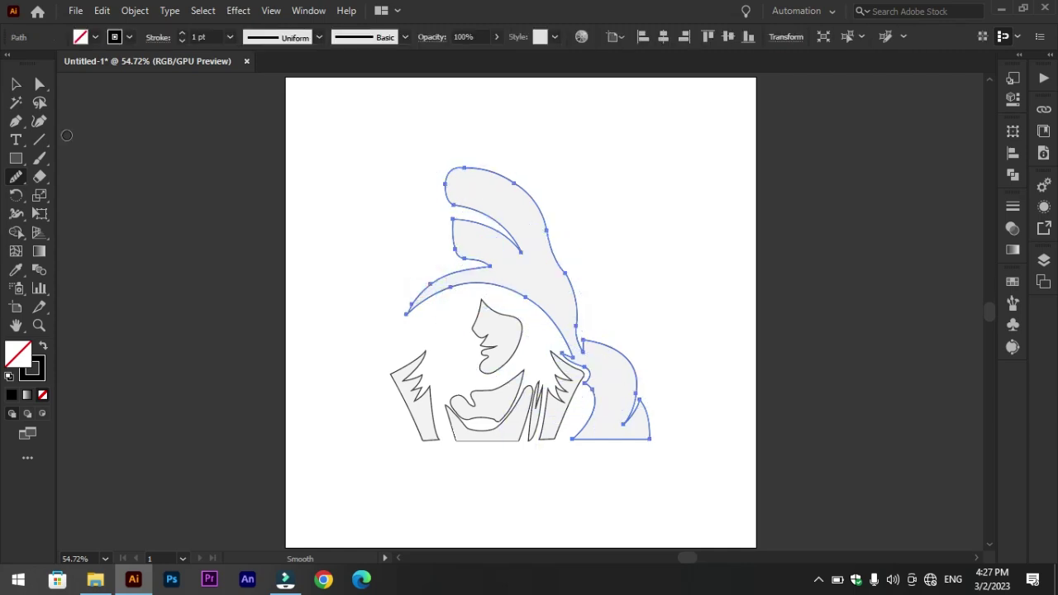
click(335, 176)
key(v)
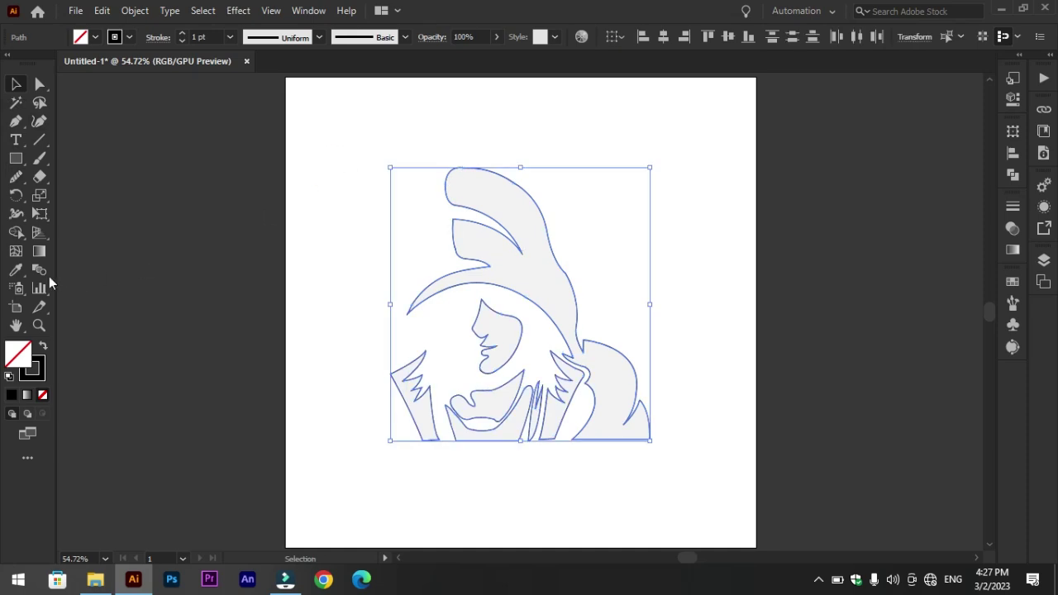
click(45, 347)
click(38, 251)
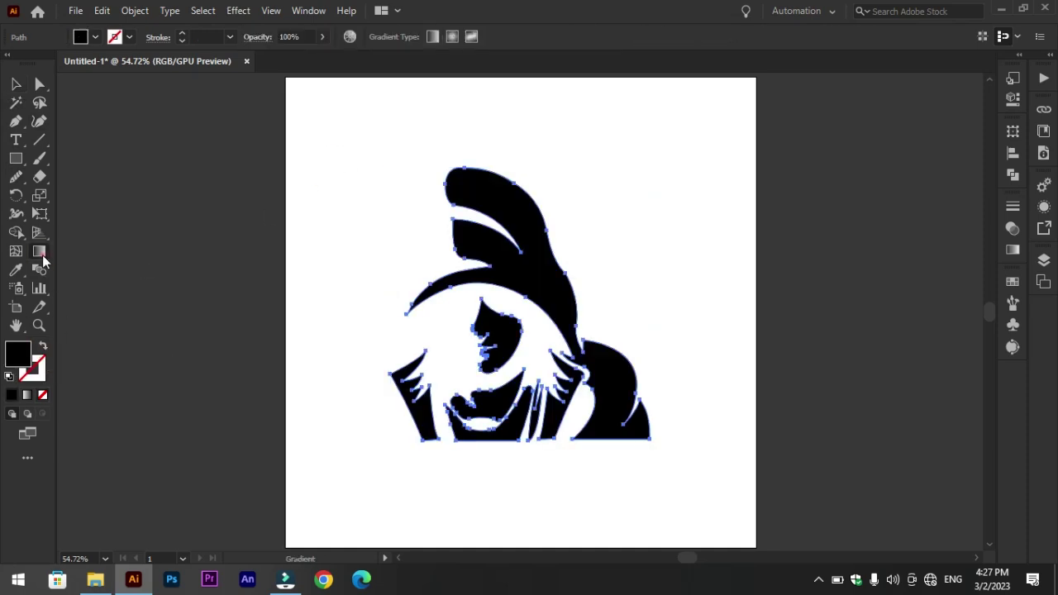
Apply a gradient fill to the silhouette and make its end stop red
click(498, 206)
click(1013, 252)
click(945, 317)
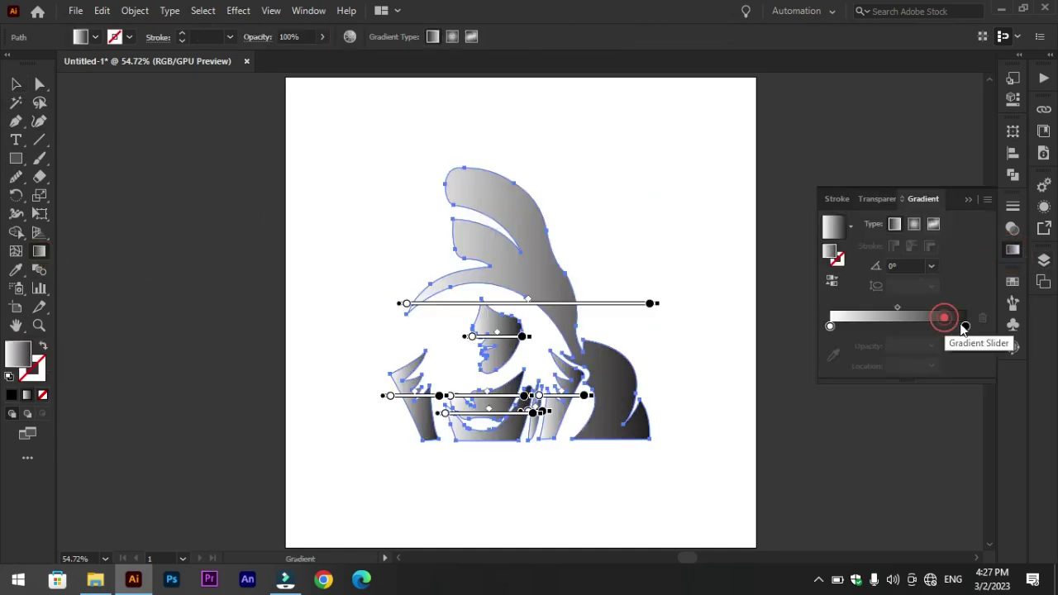
double_click(965, 325)
click(810, 376)
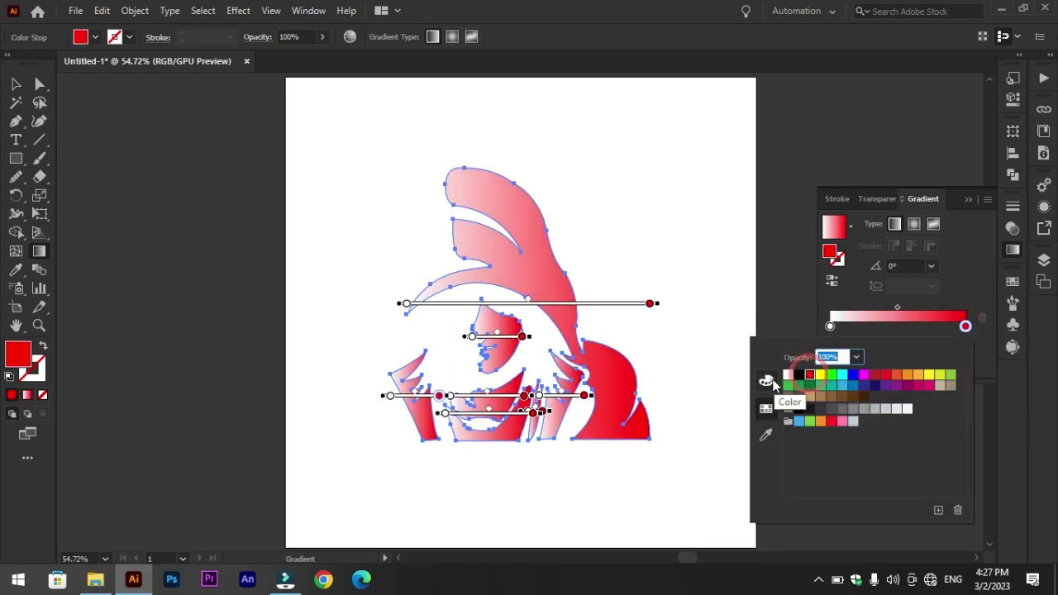
Darken the red end stop to 50% brightness in HSB mode
click(766, 380)
click(965, 344)
click(945, 380)
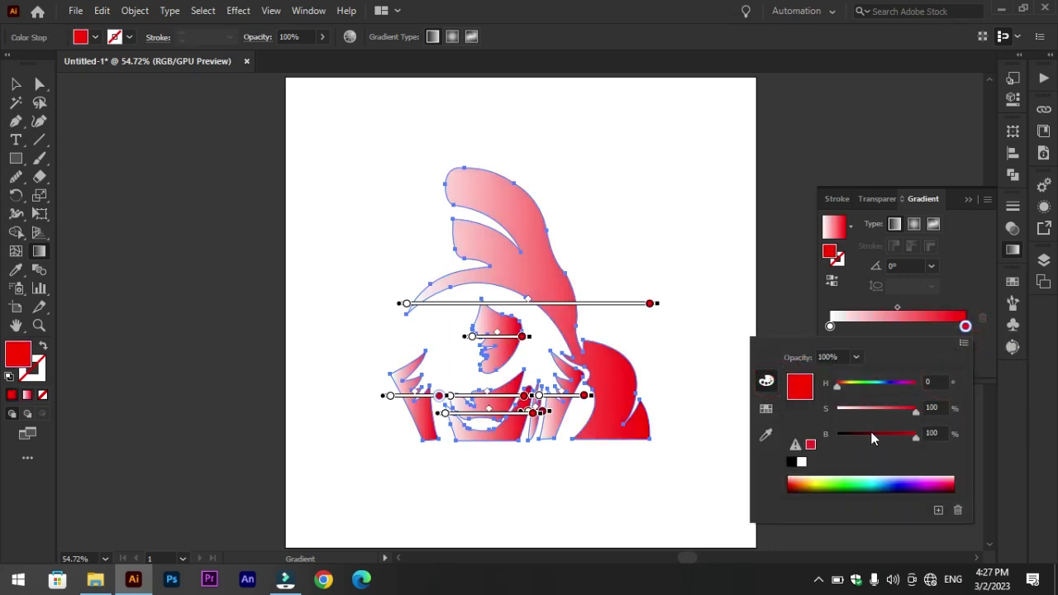
drag(874, 436, 877, 440)
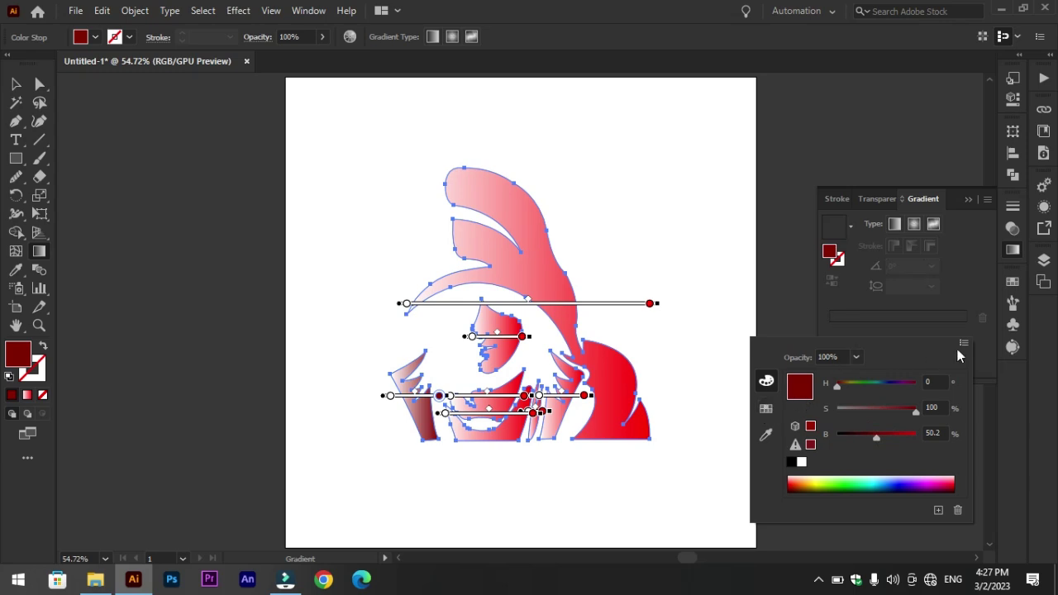
click(945, 324)
Undo the gradient so the silhouette returns to solid black
click(907, 310)
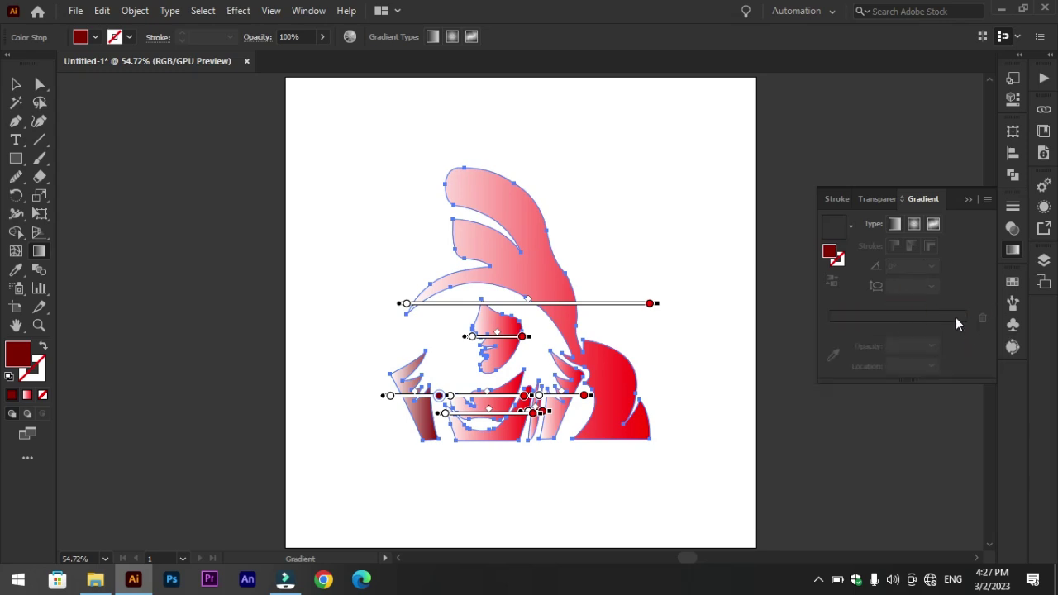
click(16, 83)
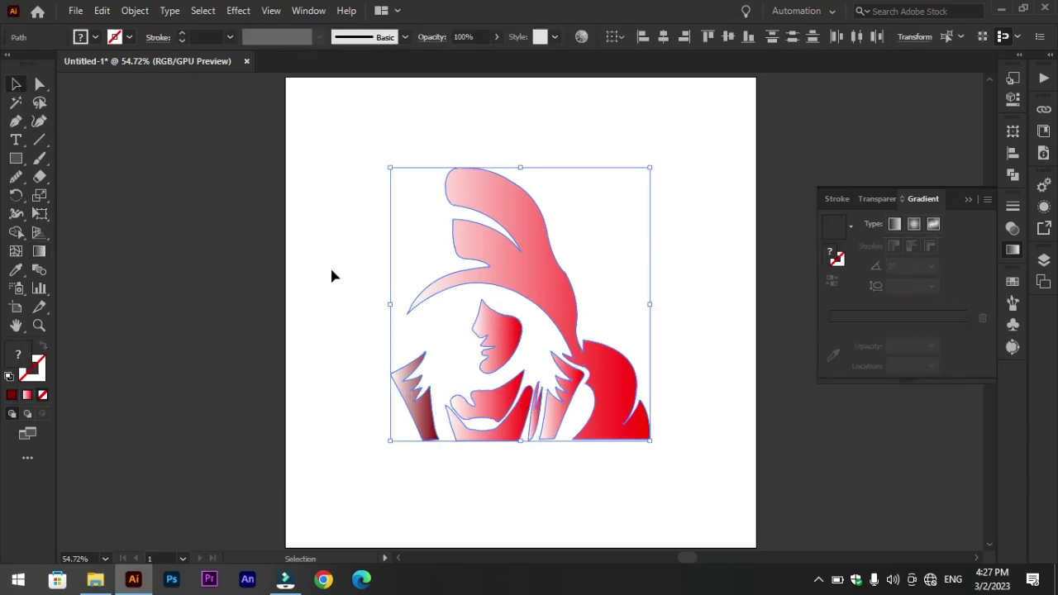
click(37, 252)
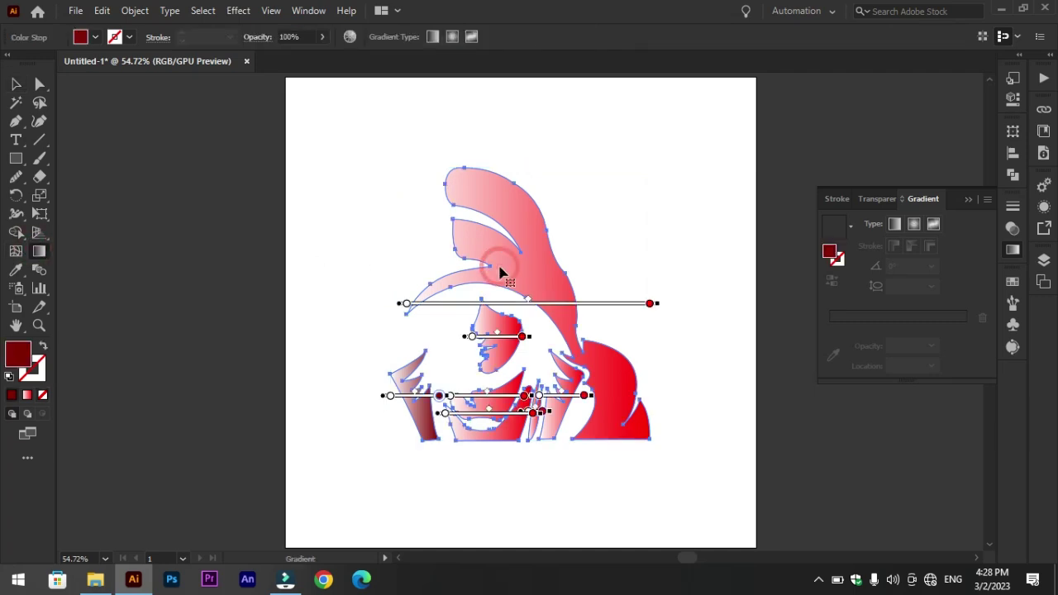
key(ctrl+z)
key(ctrl+z)
key(ctrl+z)
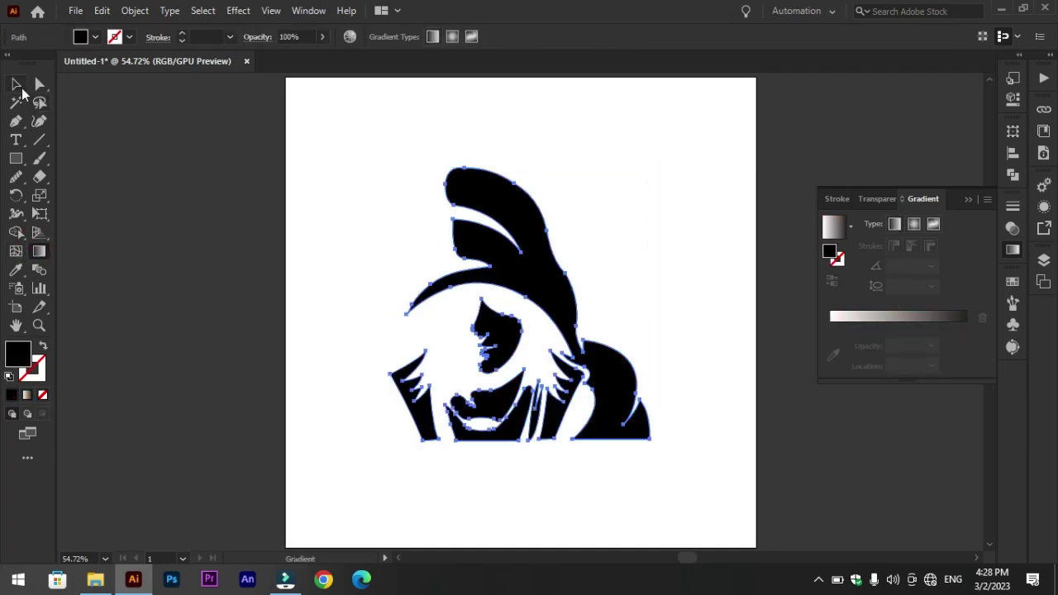
Deselect the artwork to view the solid black, stroke-free hooded figure
click(286, 578)
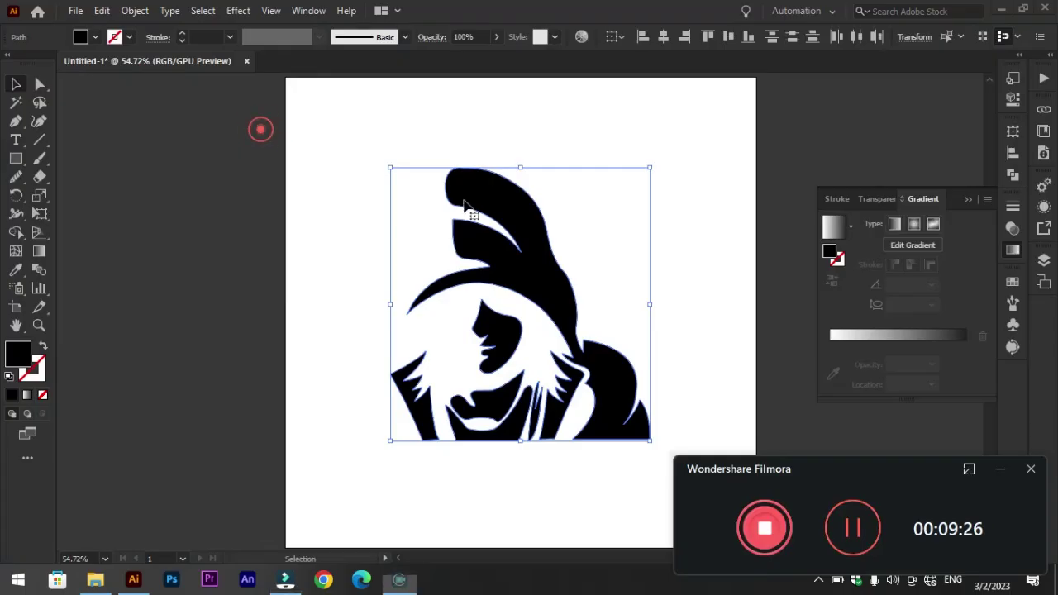